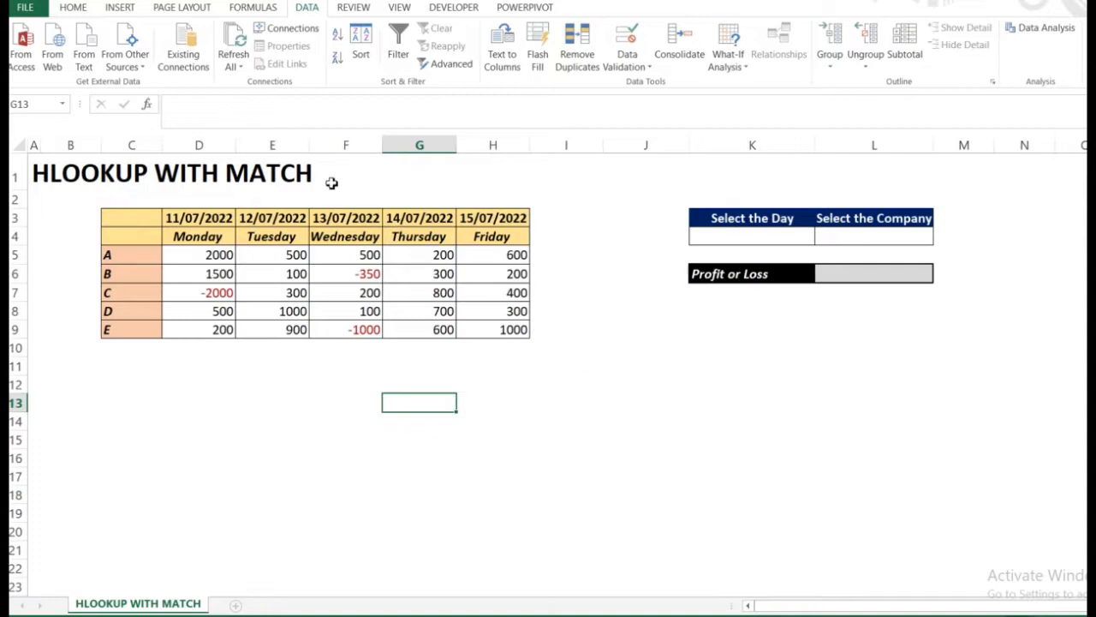
# - Select the whole company results table C3:H9 to review its layout
pyautogui.click(166, 175)
pyautogui.click(79, 178)
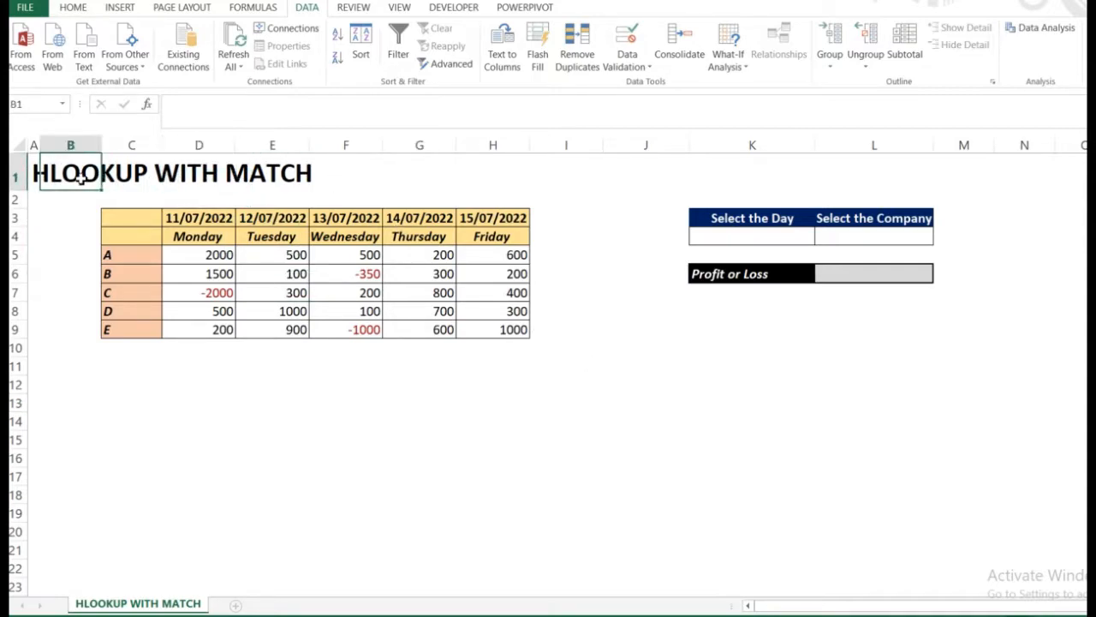
pyautogui.click(71, 231)
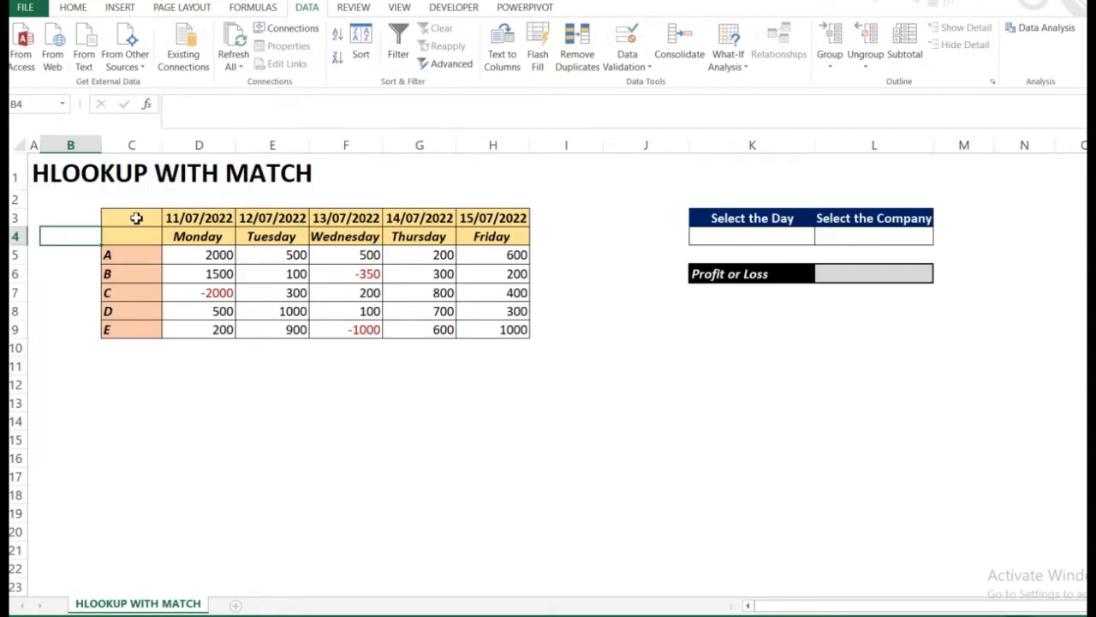
pyautogui.click(136, 218)
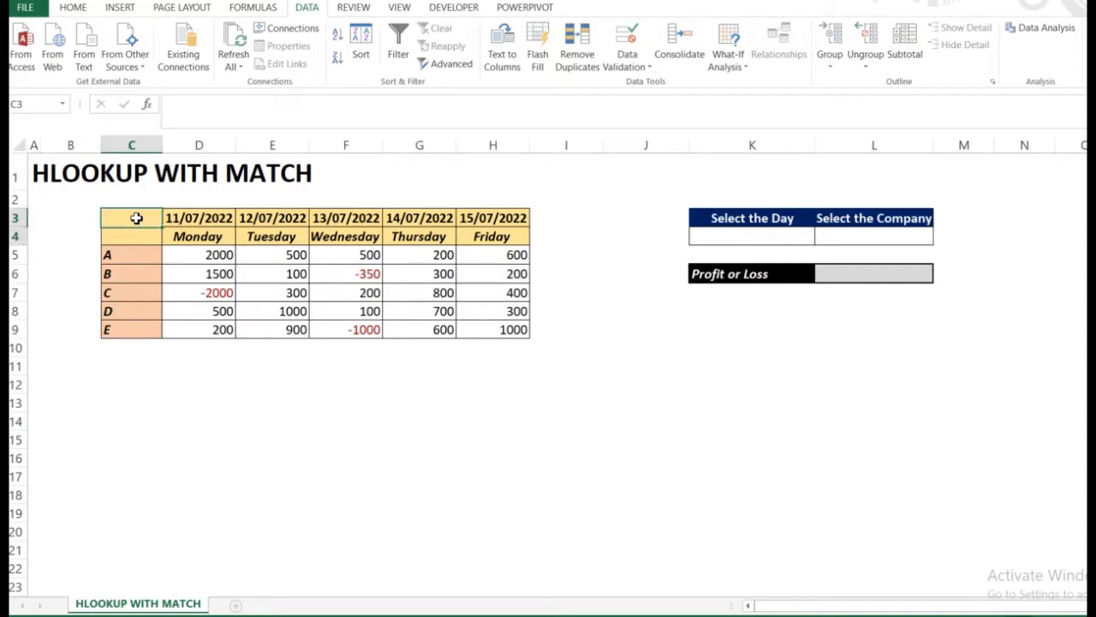
pyautogui.hotkey('shift', 'Down')
pyautogui.hotkey('shift', 'Down')
pyautogui.hotkey('shift', 'Down')
pyautogui.hotkey('shift', 'Down')
pyautogui.hotkey('shift', 'Down')
pyautogui.hotkey('shift', 'Down')
pyautogui.hotkey('shift', 'Right')
pyautogui.hotkey('shift', 'Right')
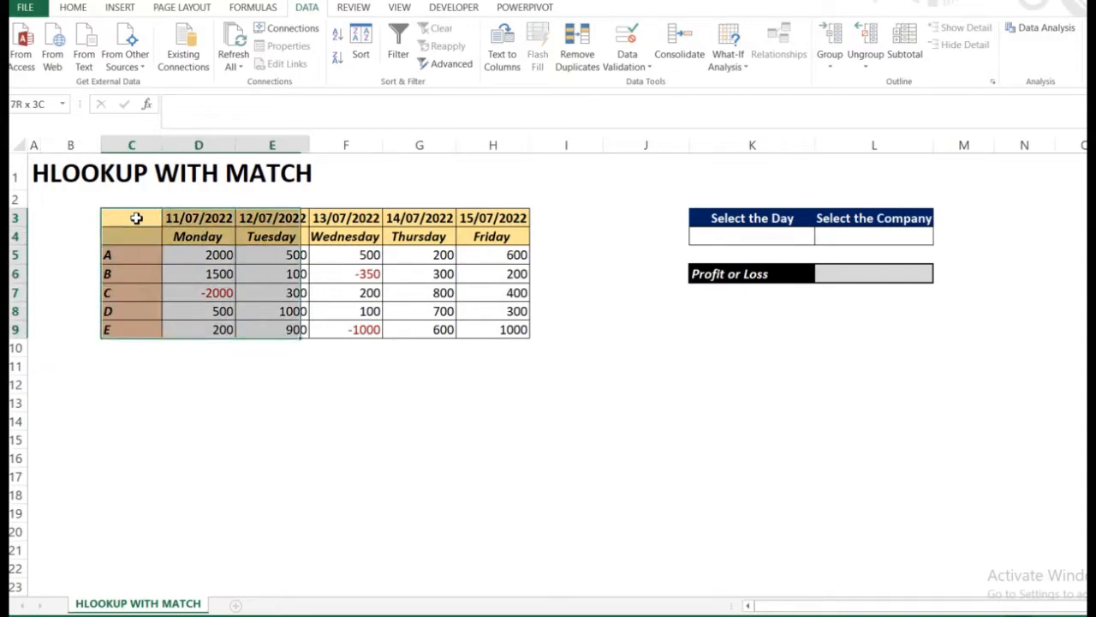
pyautogui.hotkey('shift', 'Right')
pyautogui.hotkey('shift', 'Right')
pyautogui.hotkey('shift', 'Right')
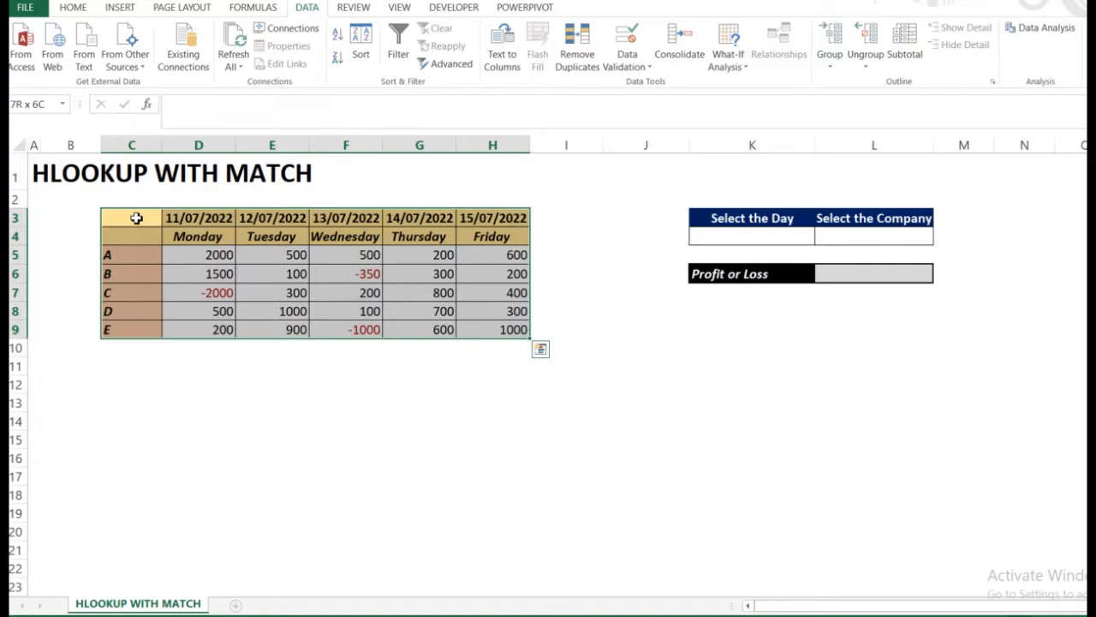
# - Examine the weekday headings in row 4 and the company labels in C5:C9
pyautogui.press('Down')
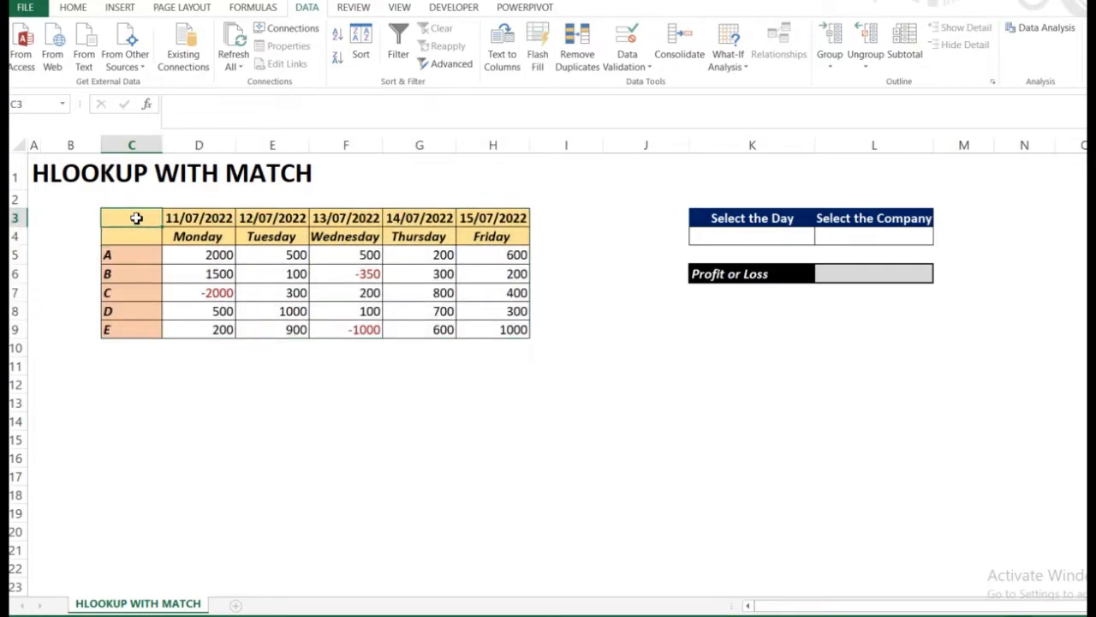
pyautogui.press('Right')
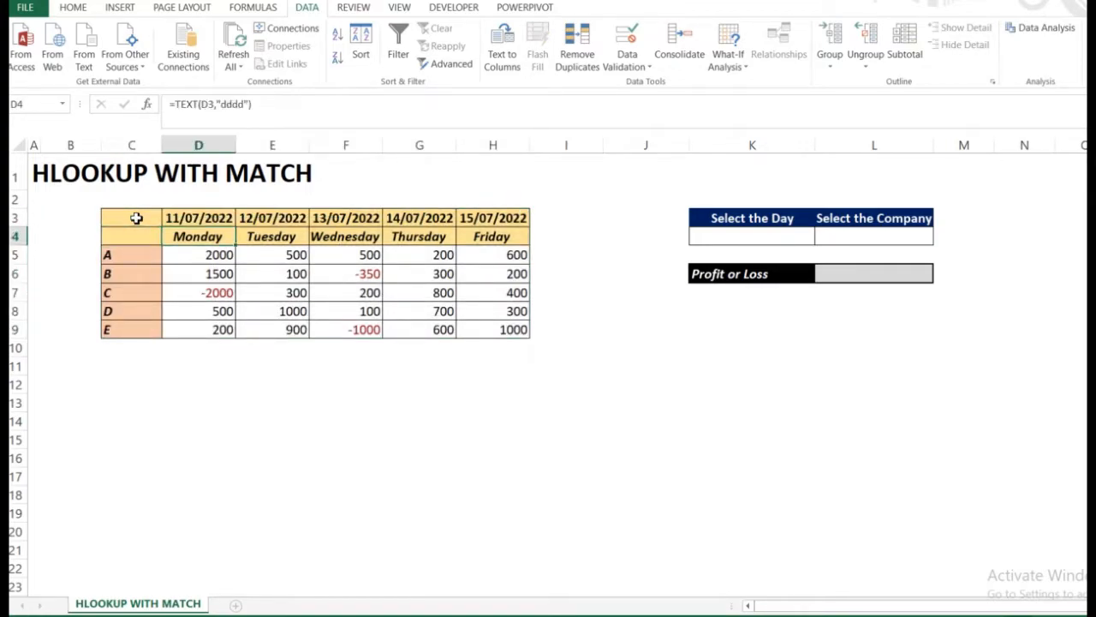
pyautogui.press('Down')
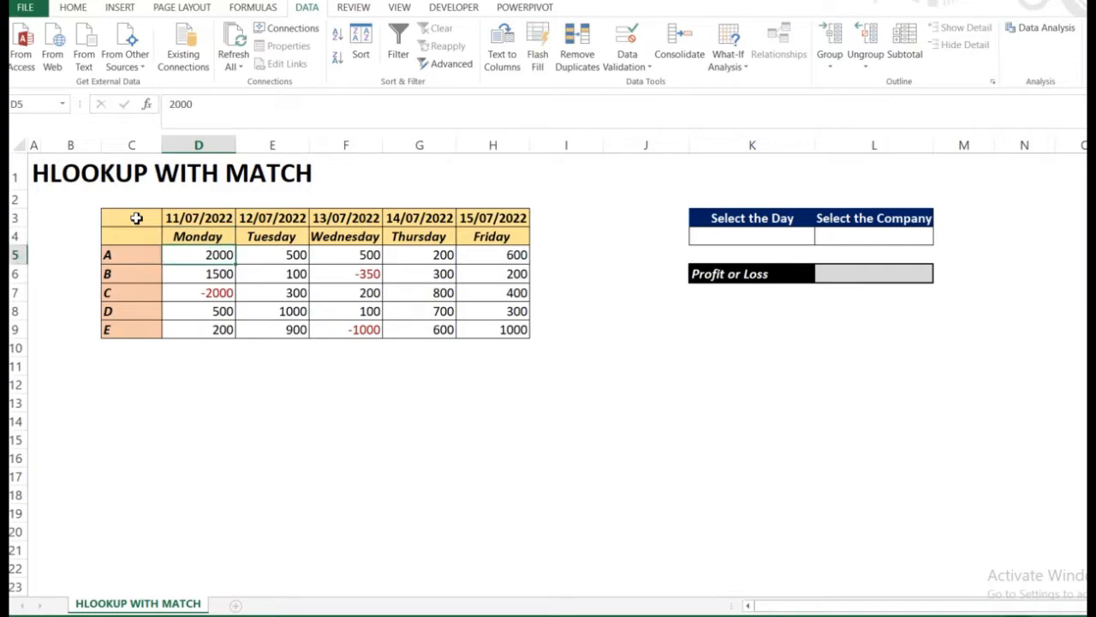
pyautogui.press('Left')
pyautogui.hotkey('shift', 'Down')
pyautogui.hotkey('shift', 'Down')
pyautogui.hotkey('shift', 'Down')
pyautogui.hotkey('shift', 'Down')
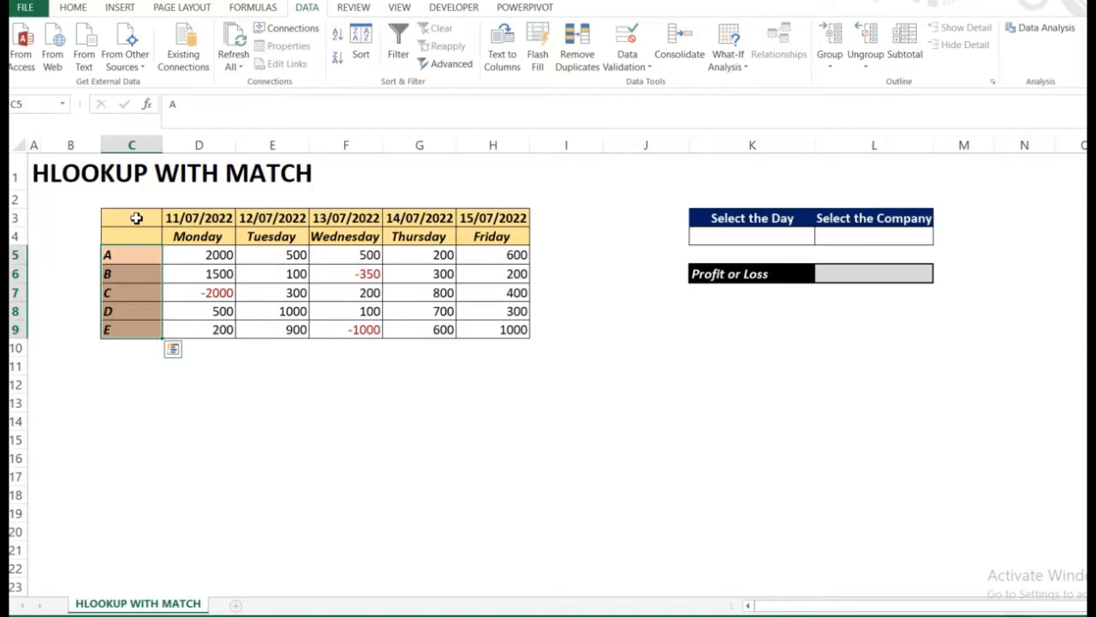
pyautogui.press('Up')
pyautogui.press('Right')
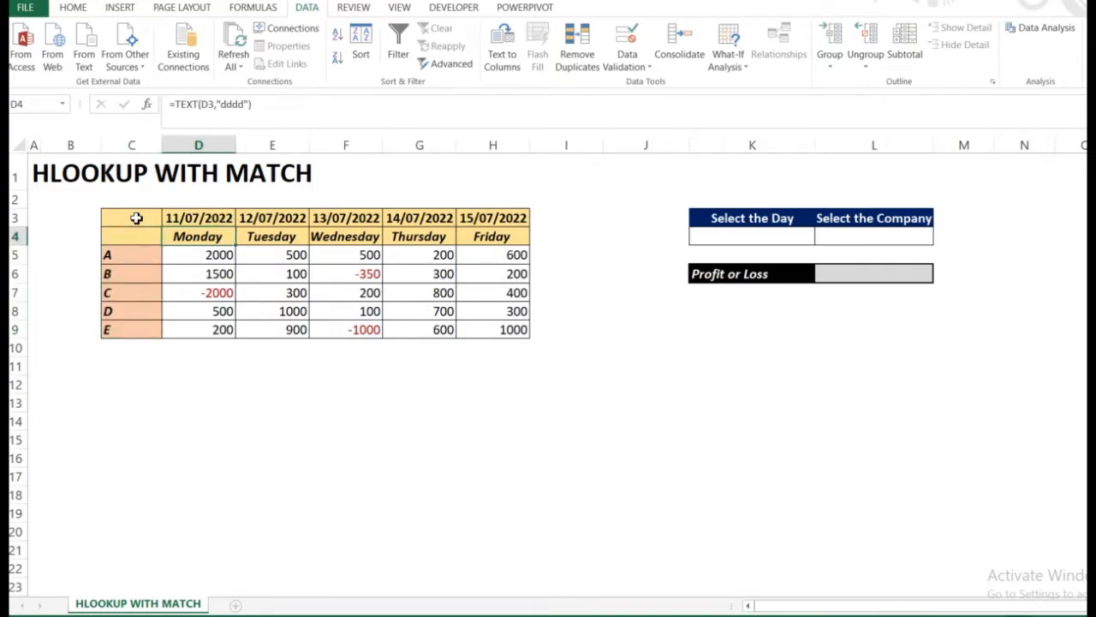
pyautogui.press('Right')
pyautogui.press('Right')
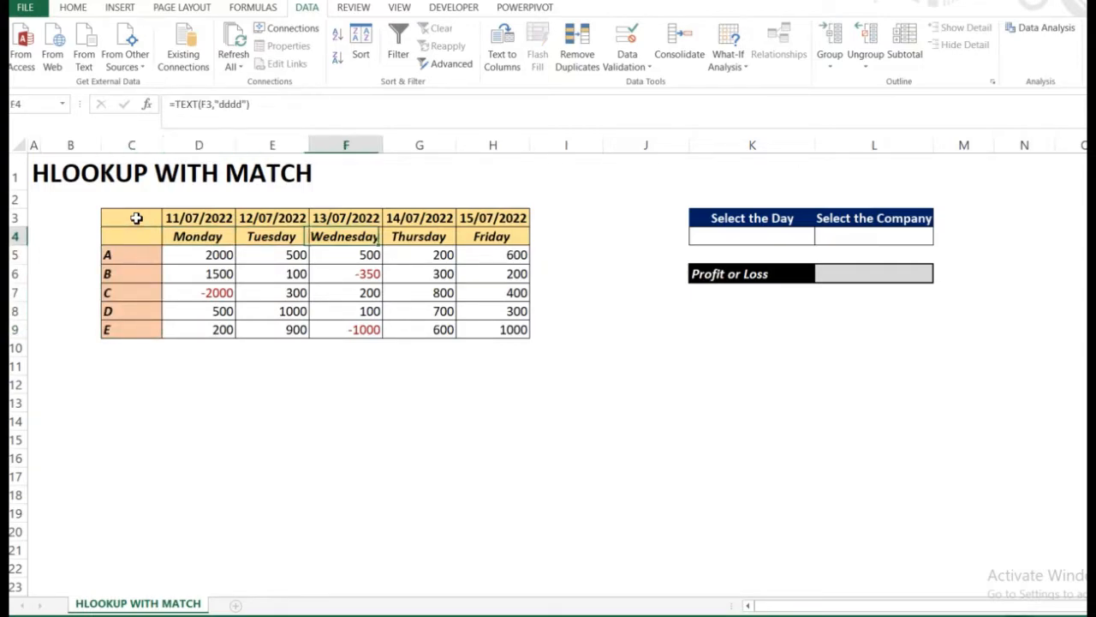
# - Examine the Monday figures for the companies, comparing positive entries with the negative one
pyautogui.press('Down')
pyautogui.press('Left')
pyautogui.press('Left')
pyautogui.press('Down')
pyautogui.press('Down')
pyautogui.press('Right')
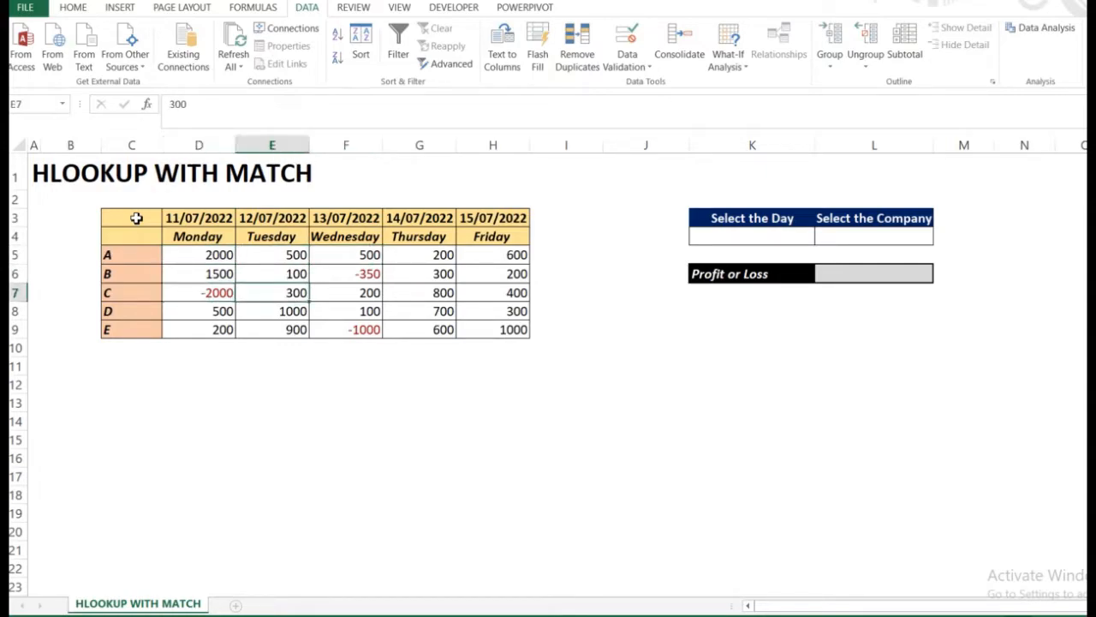
pyautogui.press('Left')
pyautogui.press('Up')
pyautogui.press('Up')
pyautogui.press('Down')
pyautogui.press('Down')
pyautogui.press('Down')
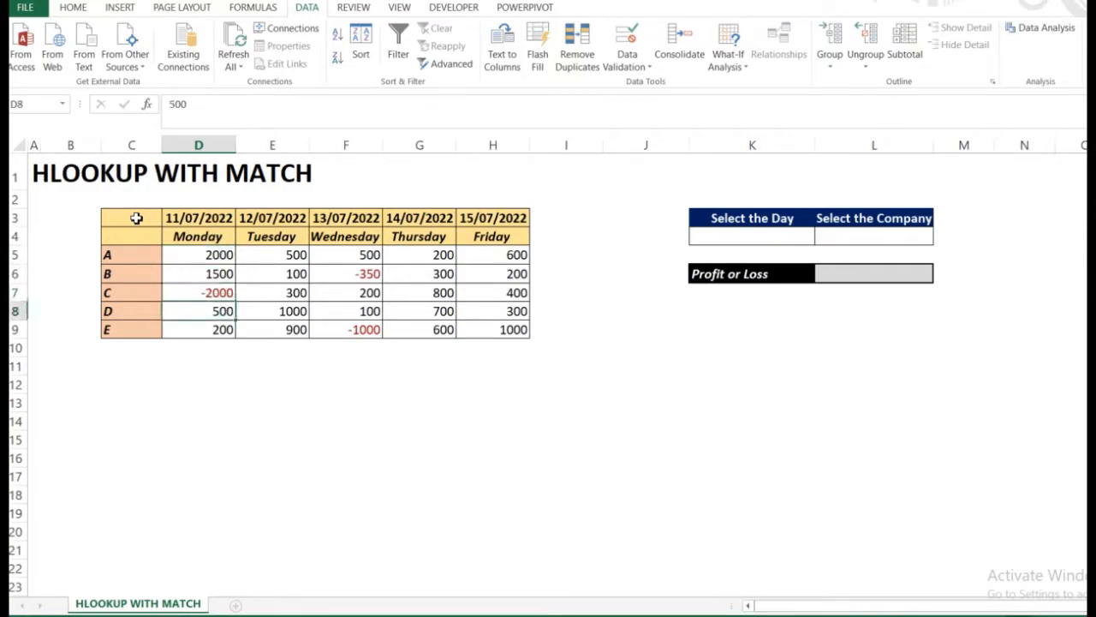
pyautogui.press('Up')
pyautogui.press('Up')
pyautogui.press('Up')
pyautogui.press('Down')
pyautogui.press('Up')
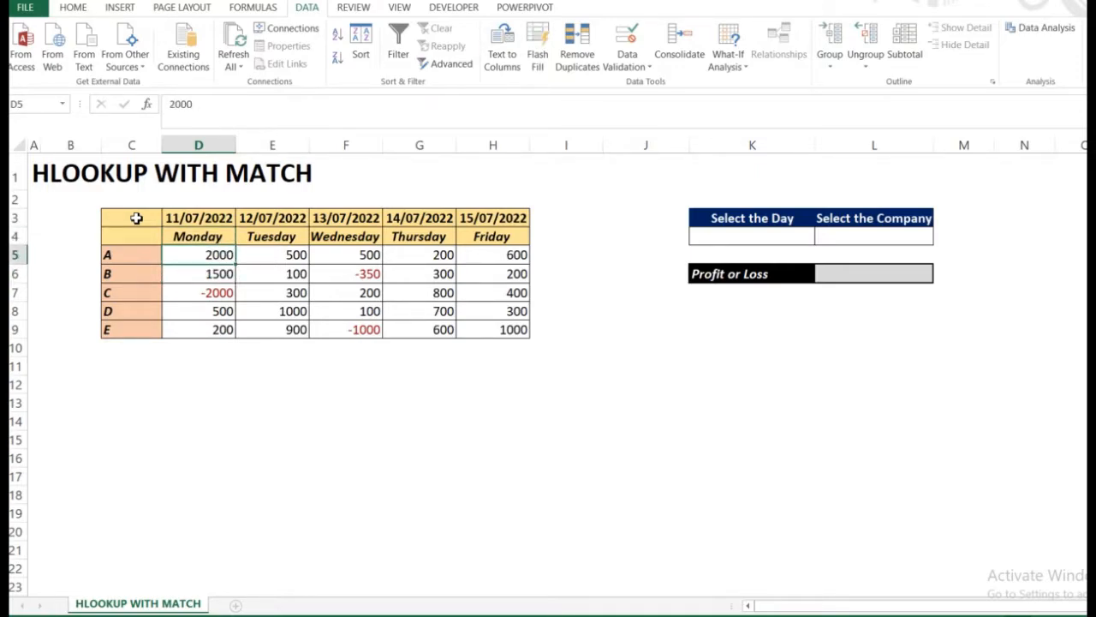
# - Examine how the company figures vary across the weekdays, from Monday through Friday
pyautogui.press('Left')
pyautogui.press('Right')
pyautogui.press('Right')
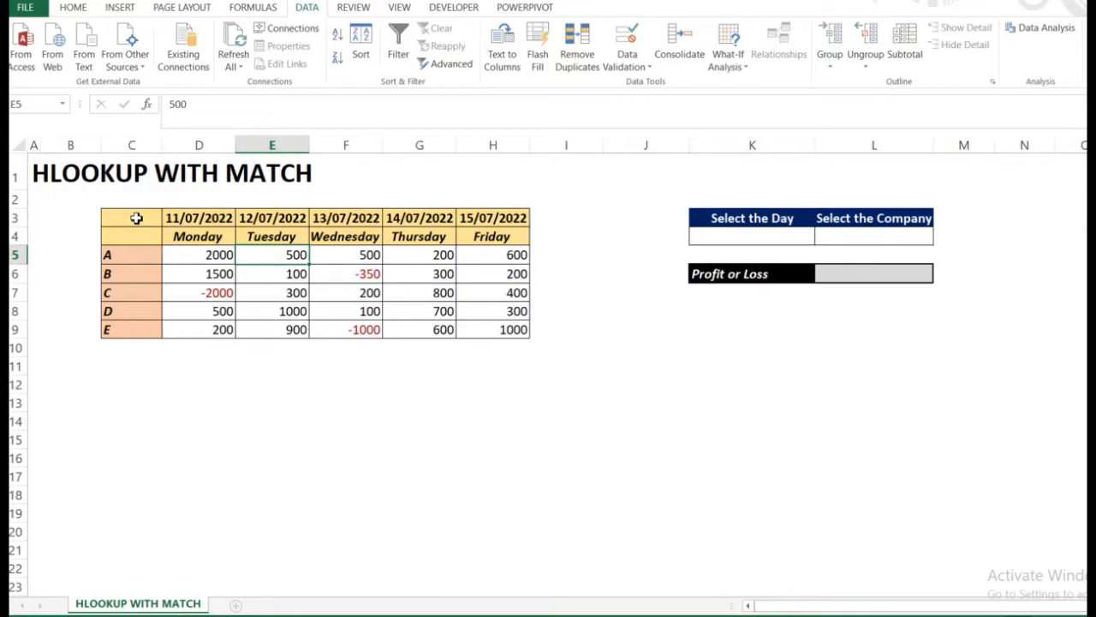
pyautogui.press('Down')
pyautogui.press('Down')
pyautogui.press('Left')
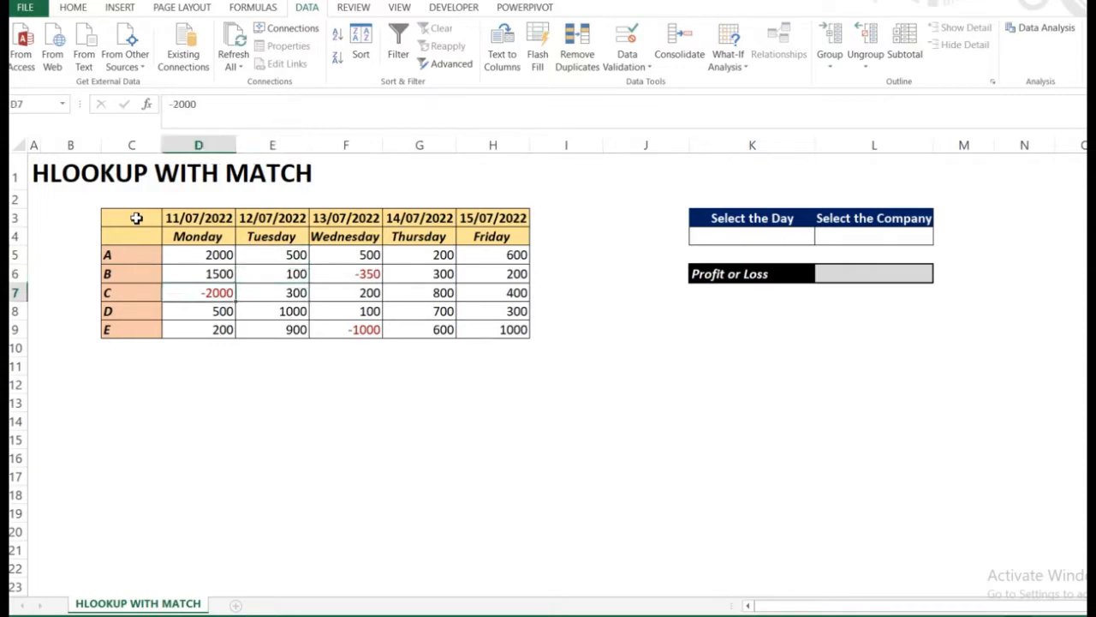
pyautogui.press('Right')
pyautogui.press('Left')
pyautogui.press('Right')
pyautogui.press('Right')
pyautogui.press('Right')
pyautogui.press('Right')
pyautogui.press('Up')
pyautogui.press('Up')
pyautogui.press('Up')
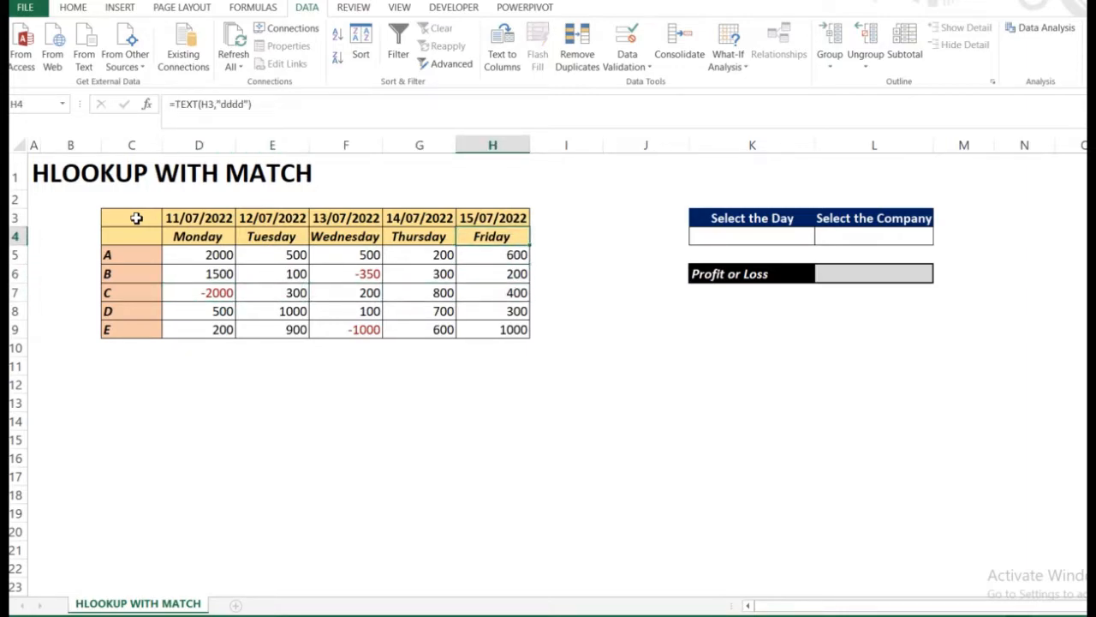
pyautogui.press('Down')
pyautogui.press('Down')
pyautogui.press('Down')
pyautogui.press('Down')
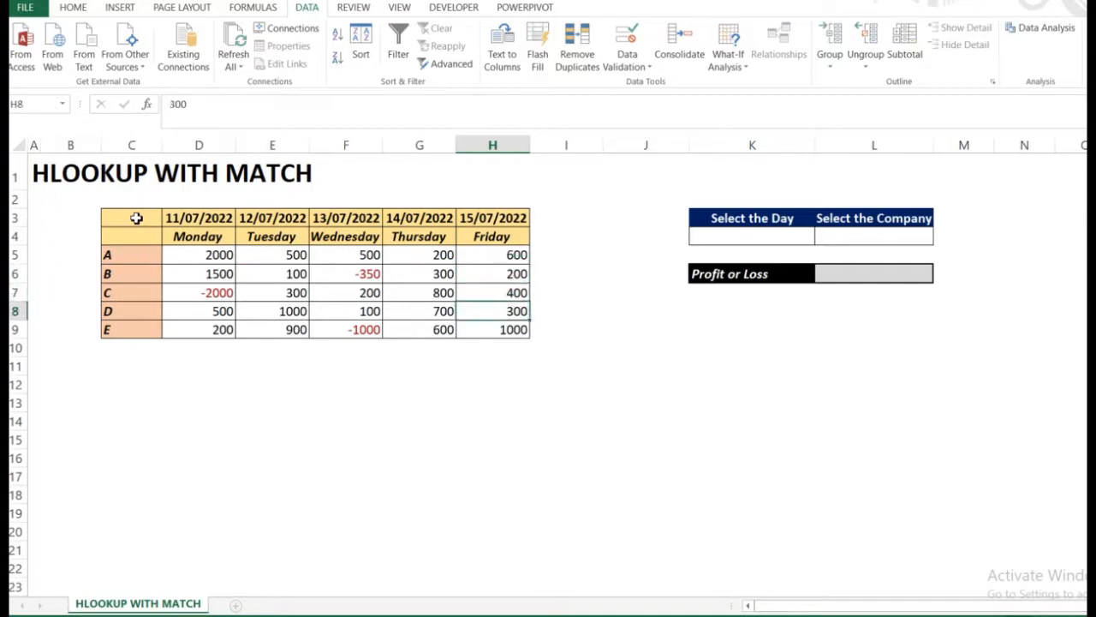
# - Examine the lookup area with the Select the Day cell and the Profit or Loss result cell
pyautogui.press('Right')
pyautogui.press('Right')
pyautogui.press('Right')
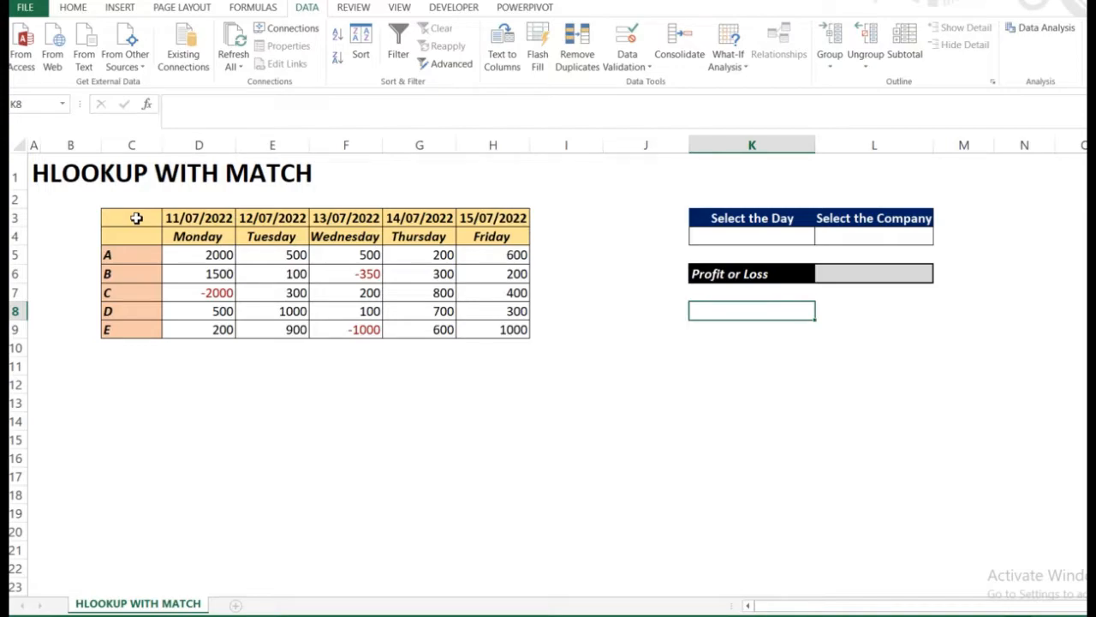
pyautogui.press('Up')
pyautogui.press('Up')
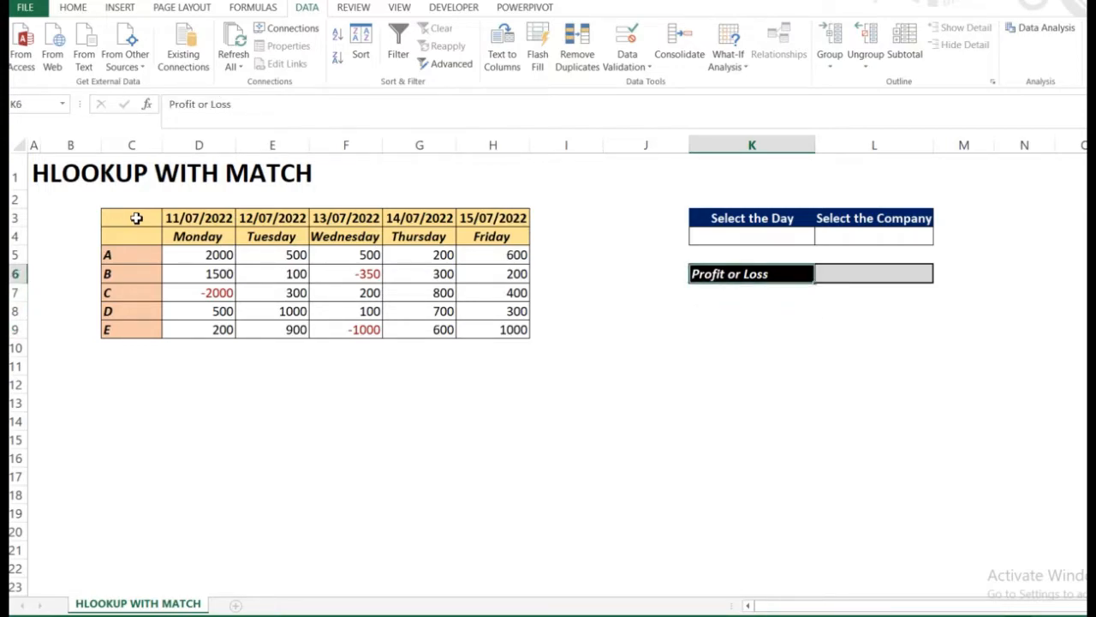
pyautogui.press('Up')
pyautogui.press('Up')
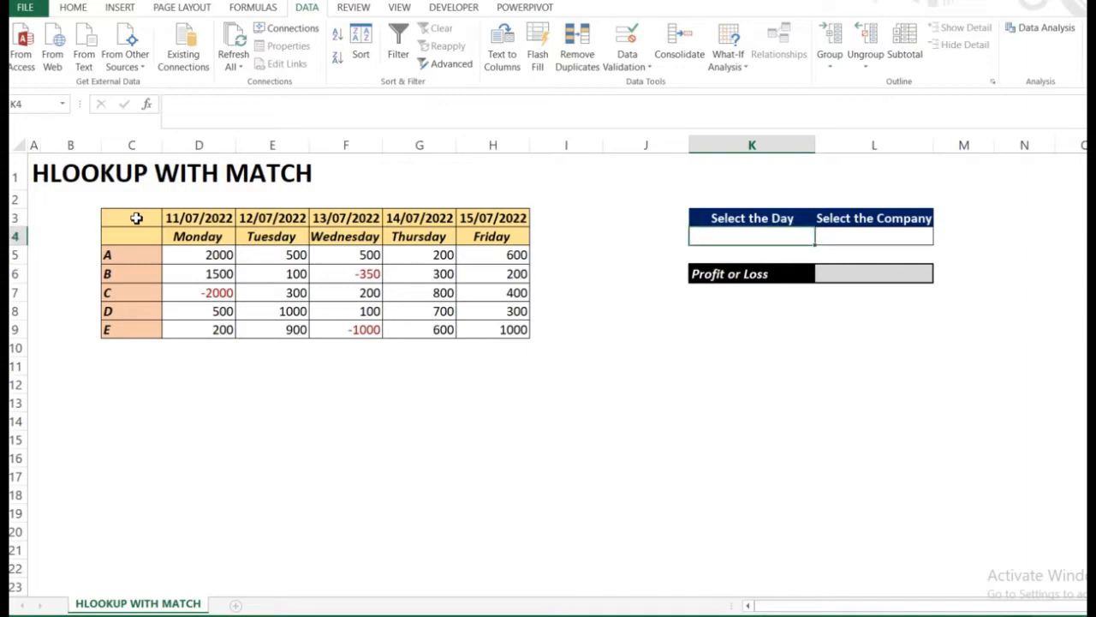
pyautogui.press('Down')
pyautogui.press('Down')
pyautogui.press('Right')
pyautogui.press('Down')
pyautogui.press('Up')
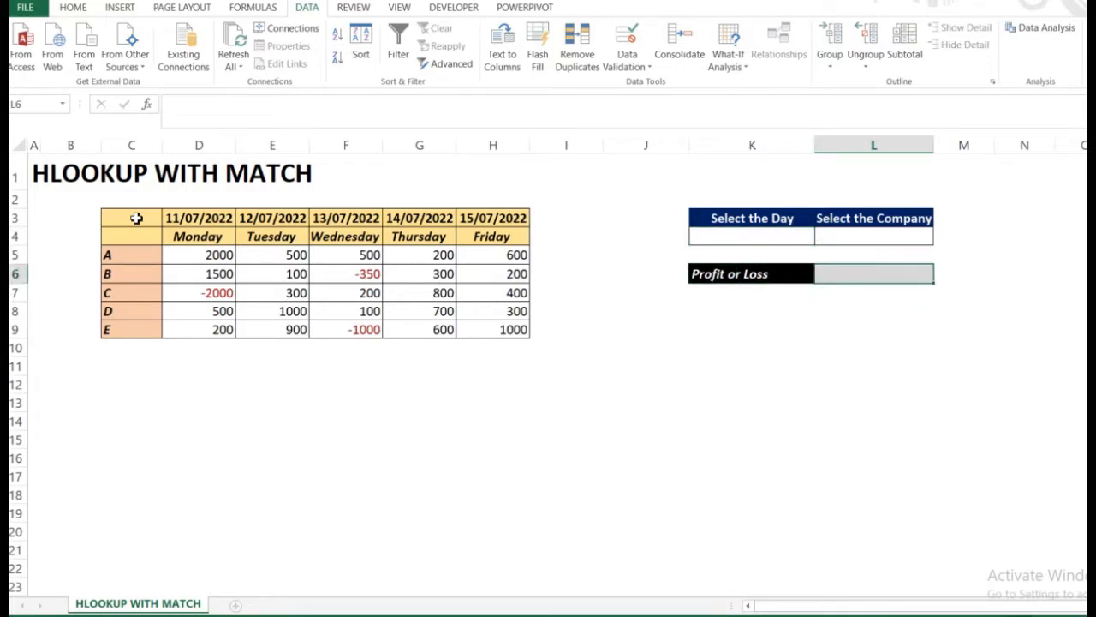
pyautogui.press('Down')
pyautogui.press('Up')
pyautogui.press('Up')
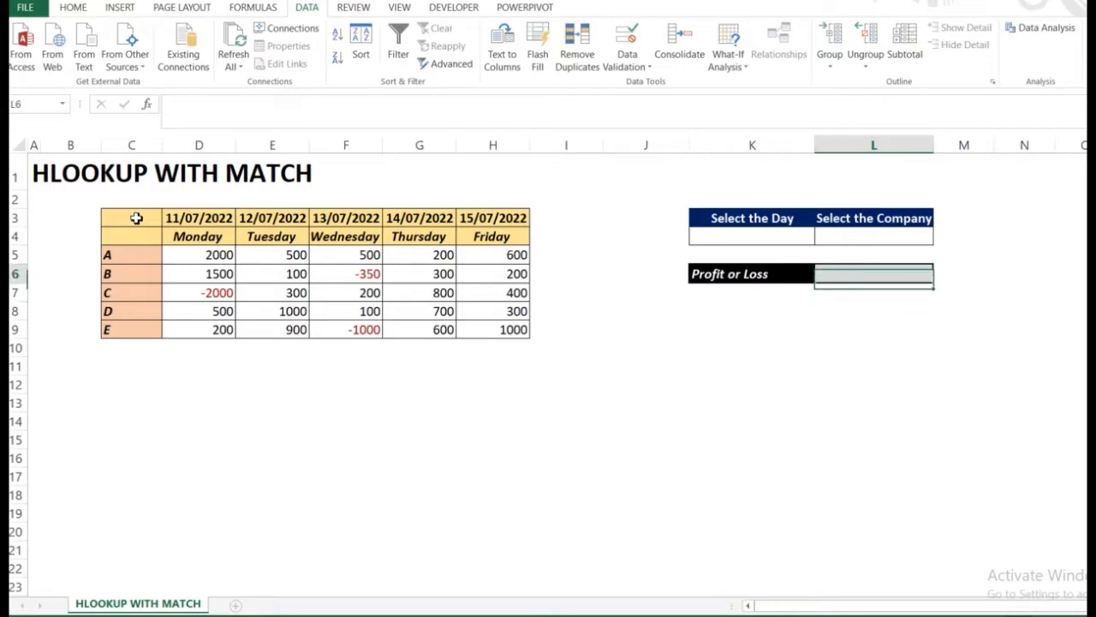
pyautogui.press('Down')
pyautogui.press('Down')
pyautogui.press('Down')
pyautogui.press('Down')
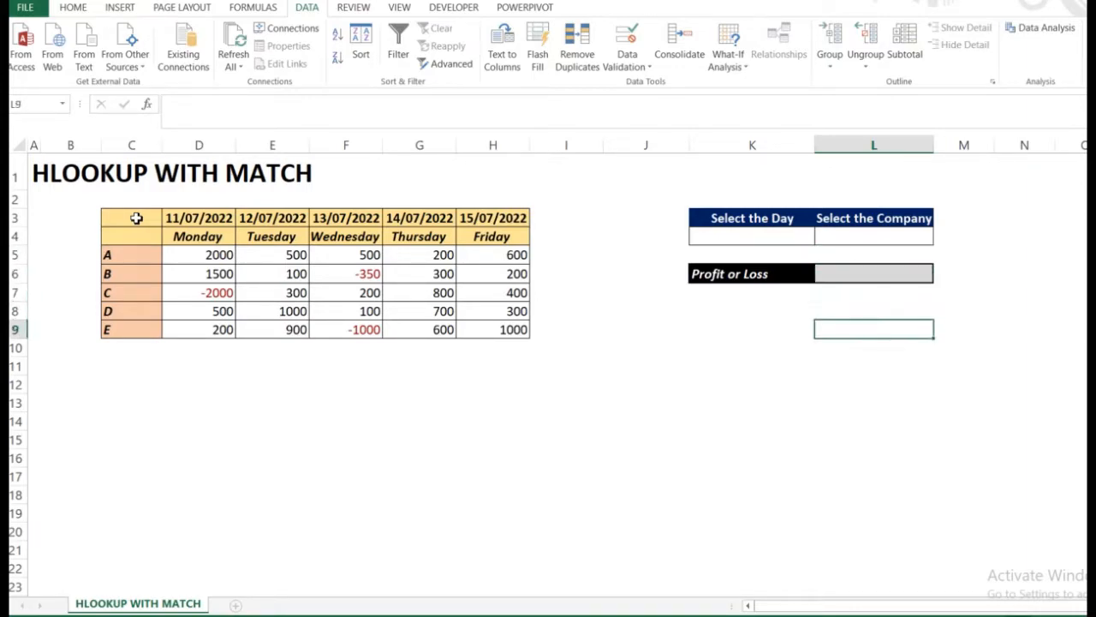
# - Review the source table figures again, following company B's row across toward the Profit or Loss label
pyautogui.press('Left')
pyautogui.press('Left')
pyautogui.press('Left')
pyautogui.press('Down')
pyautogui.press('Up')
pyautogui.press('Left')
pyautogui.press('Left')
pyautogui.press('Left')
pyautogui.press('Left')
pyautogui.press('Left')
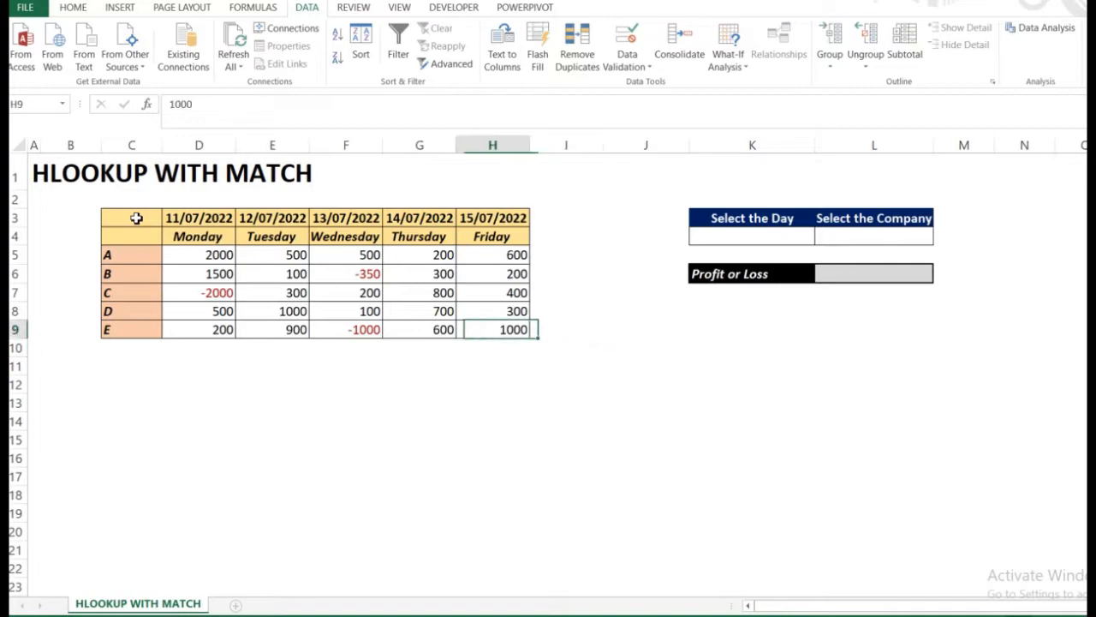
pyautogui.press('Up')
pyautogui.press('Up')
pyautogui.press('Up')
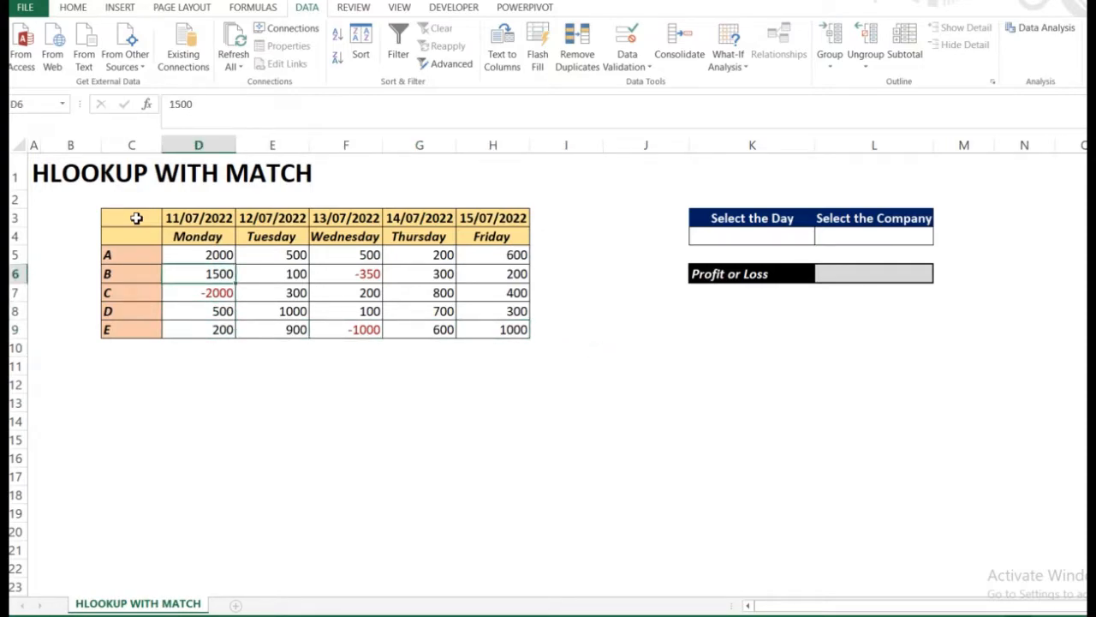
pyautogui.press('Right')
pyautogui.press('Right')
pyautogui.press('Right')
pyautogui.press('Right')
pyautogui.press('Right')
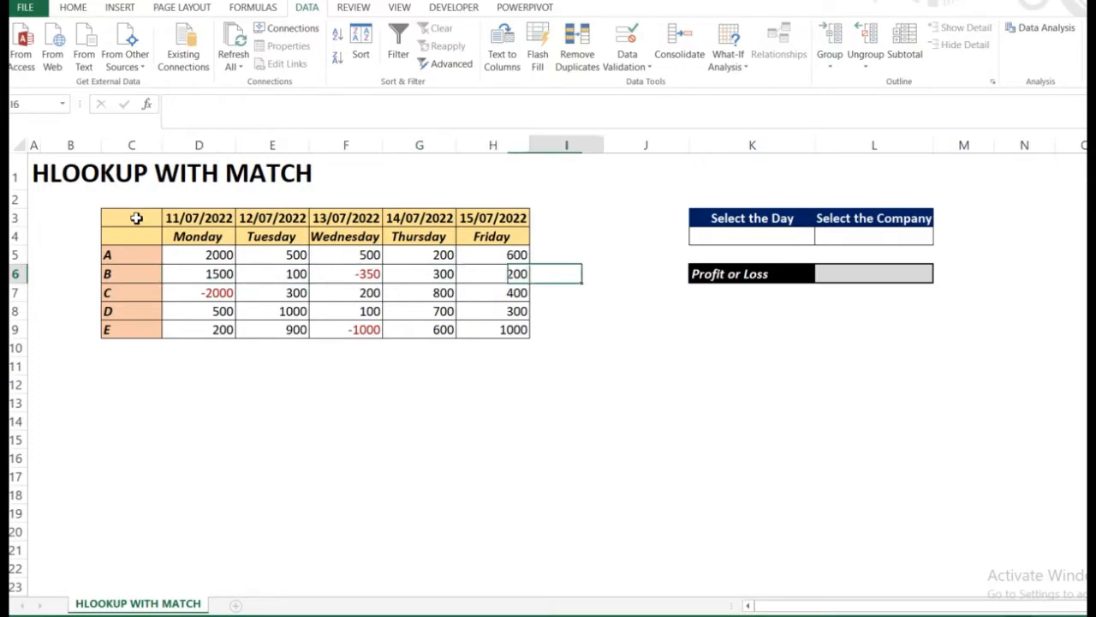
pyautogui.press('Right')
pyautogui.press('Right')
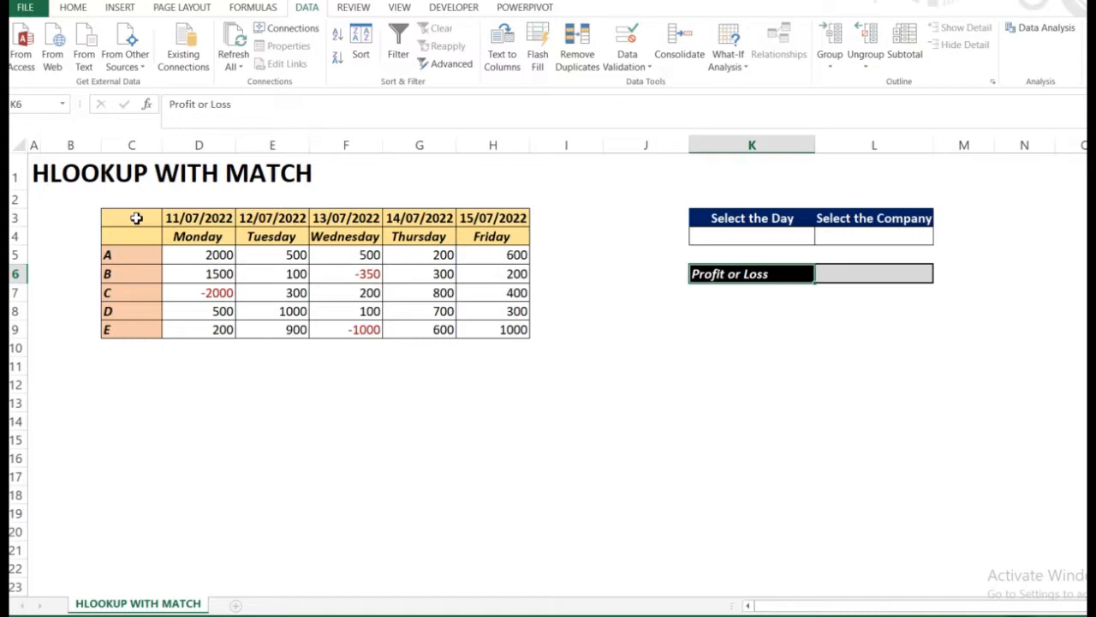
# - Examine the empty input cells K4 and L4 for the day and company
pyautogui.press('Up')
pyautogui.press('Up')
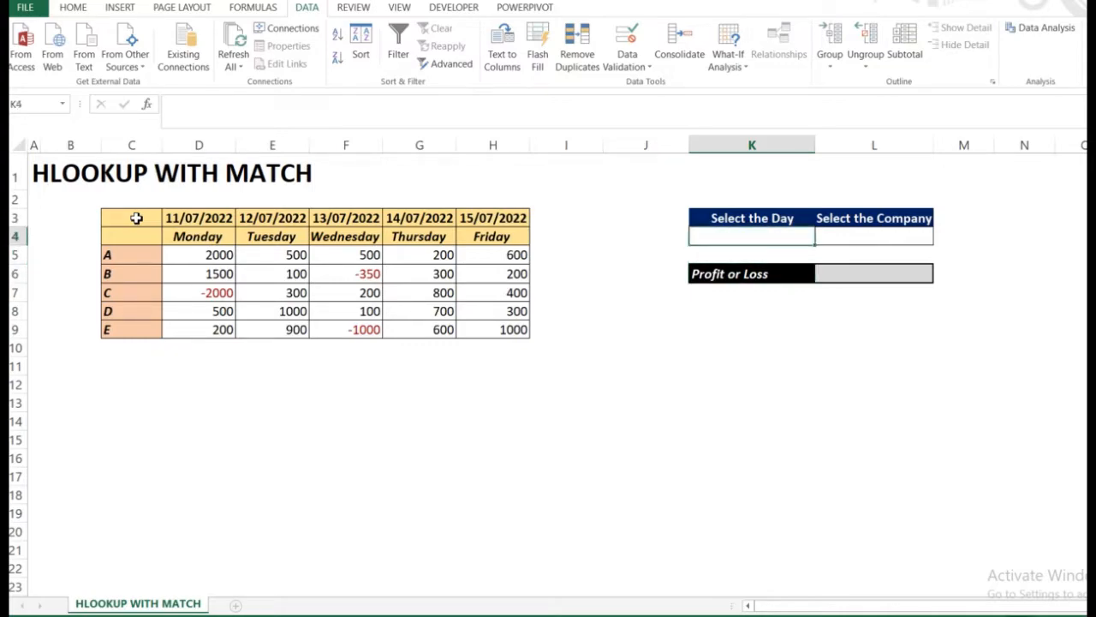
pyautogui.press('Right')
pyautogui.press('Left')
pyautogui.press('Down')
pyautogui.press('Up')
pyautogui.press('Down')
pyautogui.press('Down')
pyautogui.press('Down')
pyautogui.press('Up')
pyautogui.press('Up')
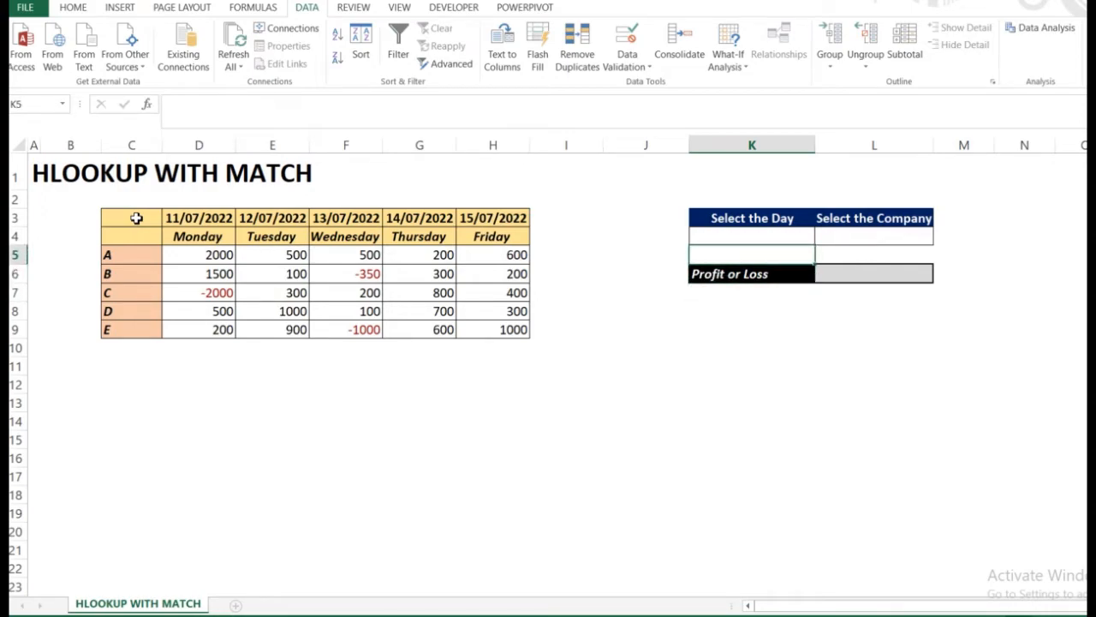
pyautogui.press('Up')
pyautogui.press('Down')
pyautogui.press('Up')
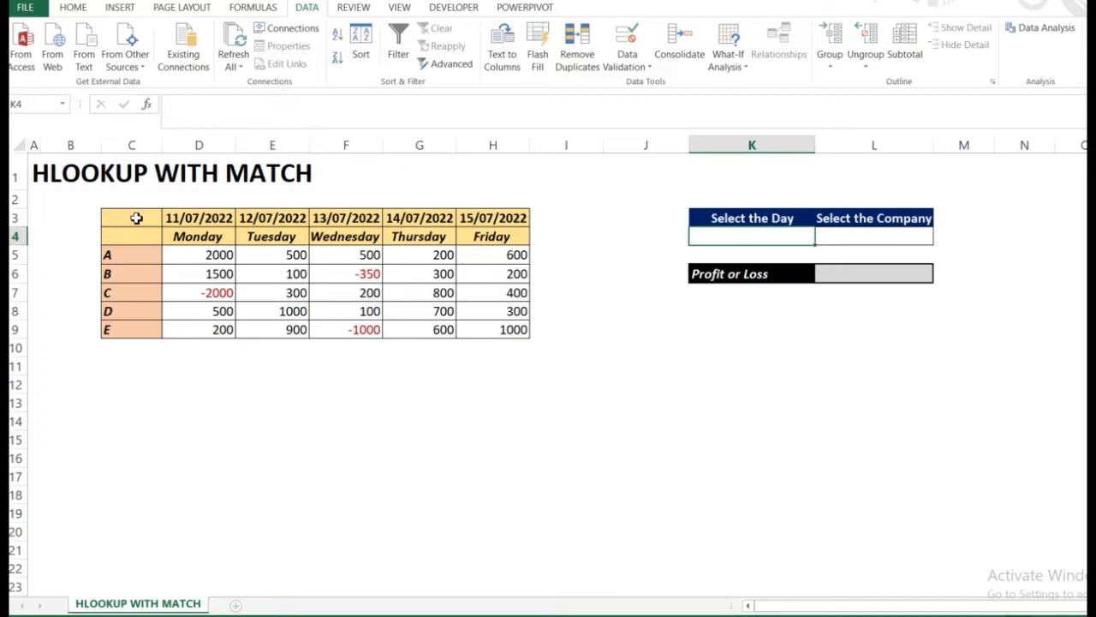
pyautogui.press('Down')
pyautogui.press('Up')
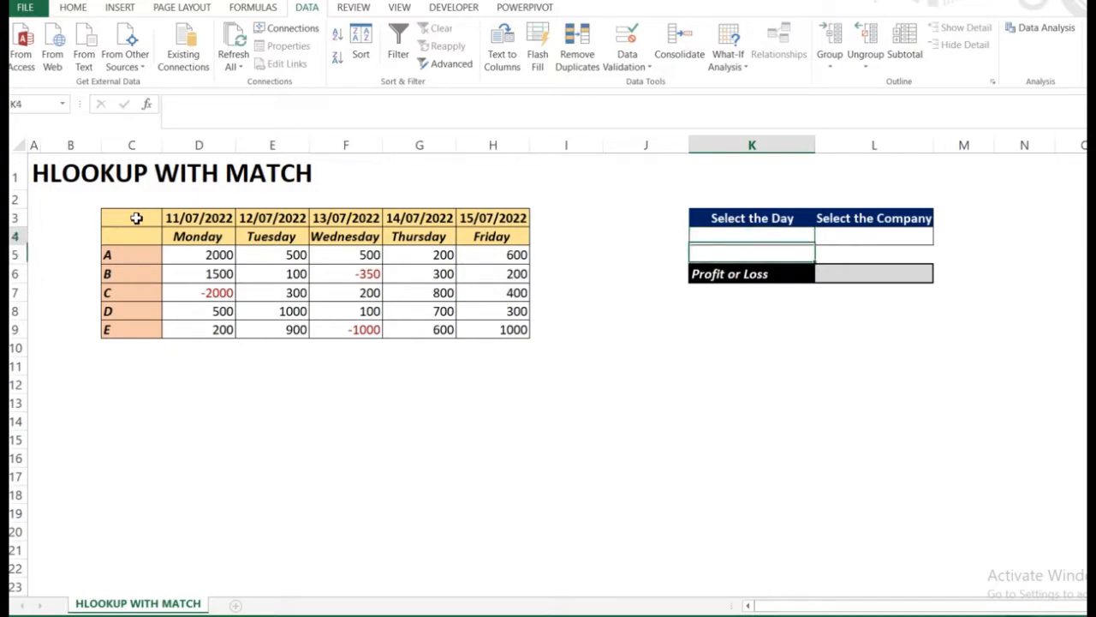
pyautogui.press('Down')
pyautogui.press('Up')
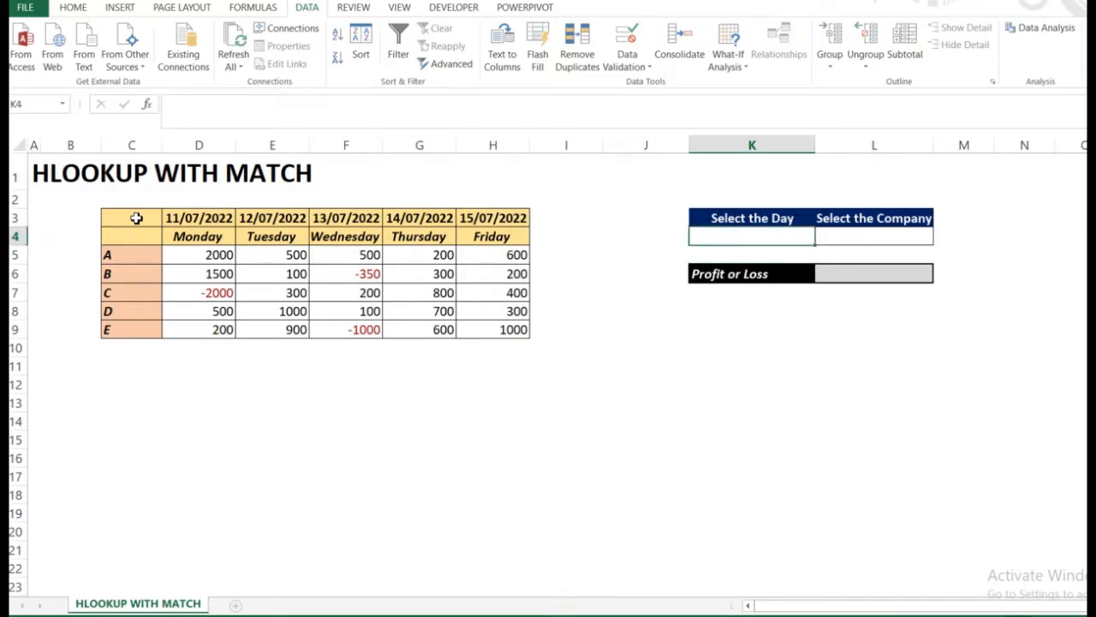
# - Open data validation for the Select the Day cell K4 and allow only values from a List
pyautogui.click(253, 8)
pyautogui.click(305, 8)
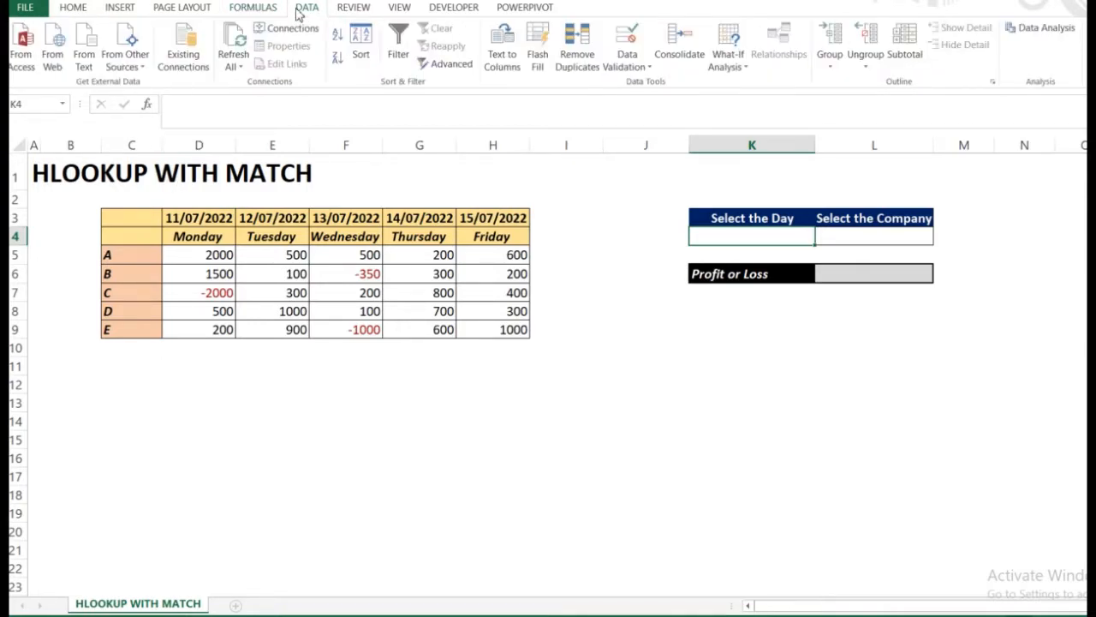
pyautogui.click(635, 67)
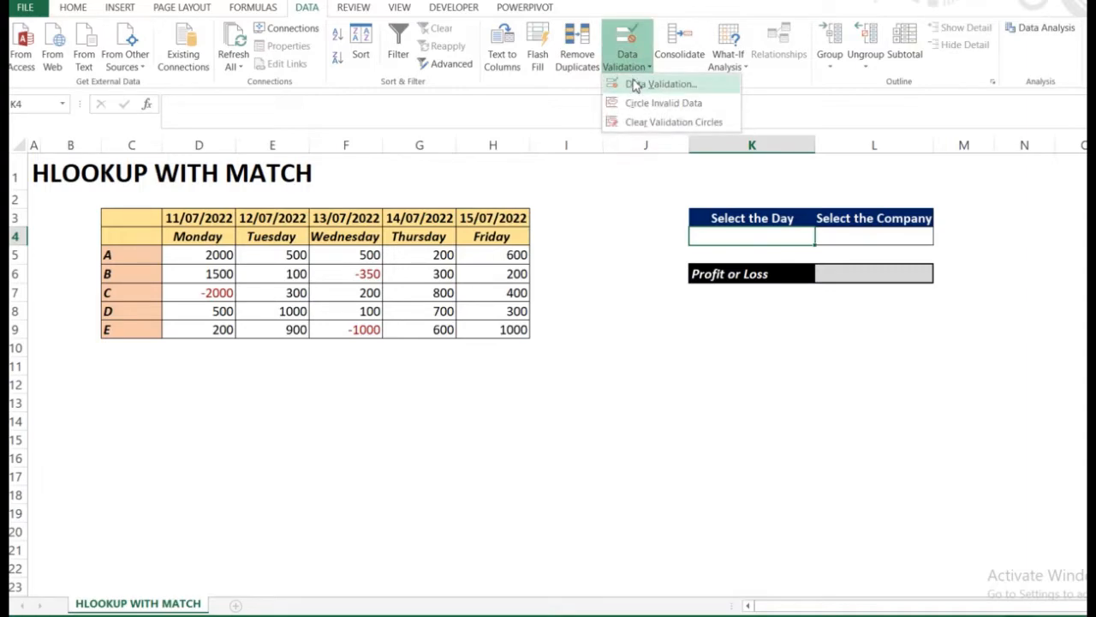
pyautogui.click(659, 84)
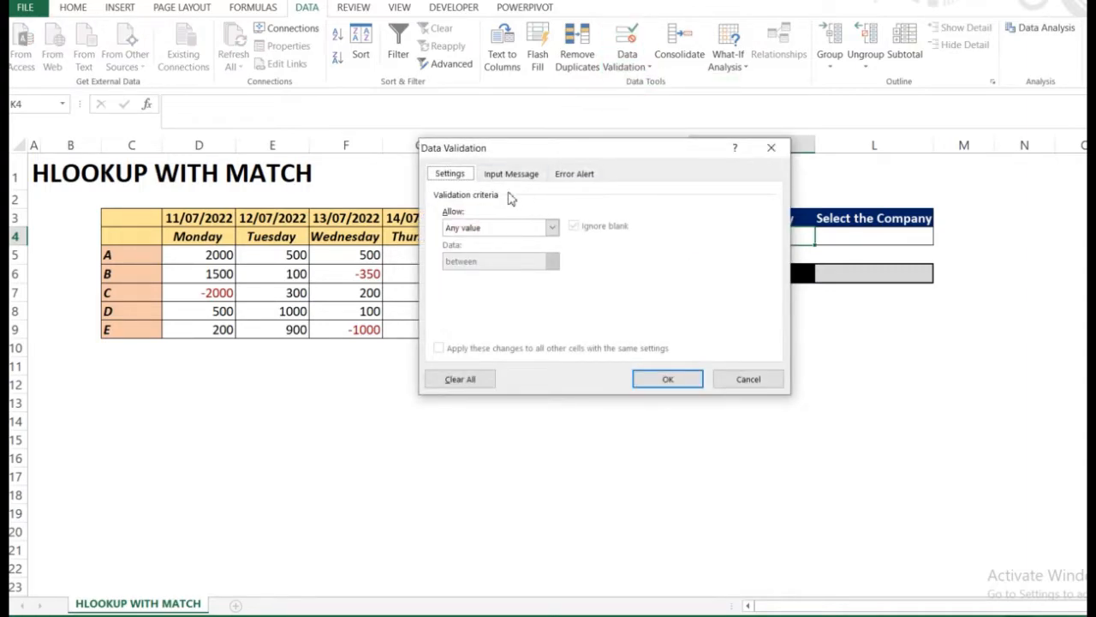
pyautogui.click(489, 229)
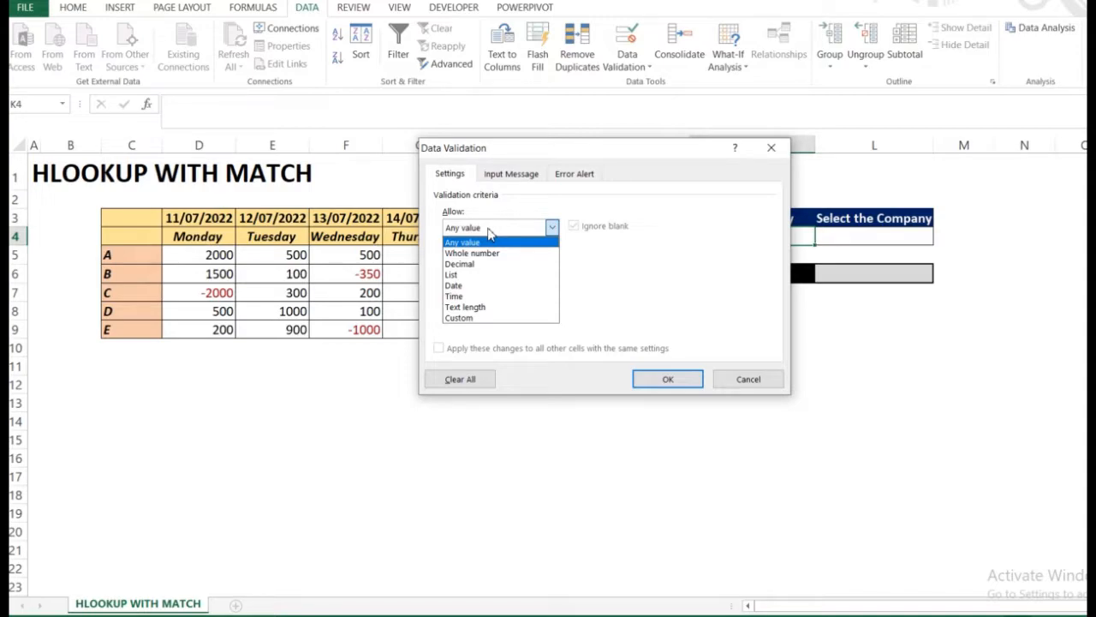
pyautogui.click(491, 233)
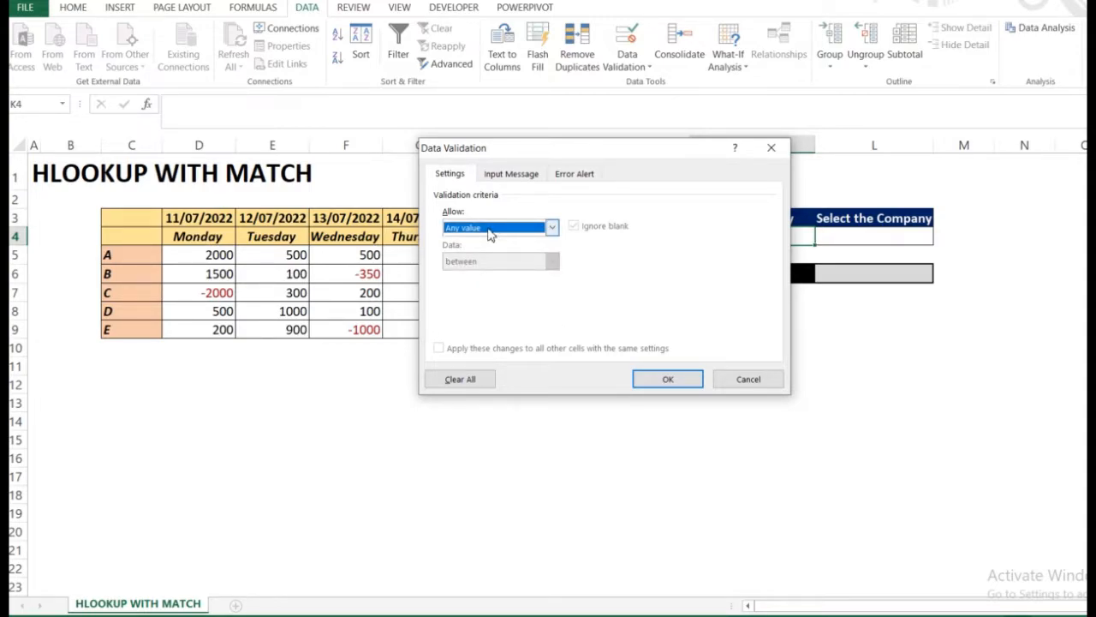
pyautogui.click(491, 229)
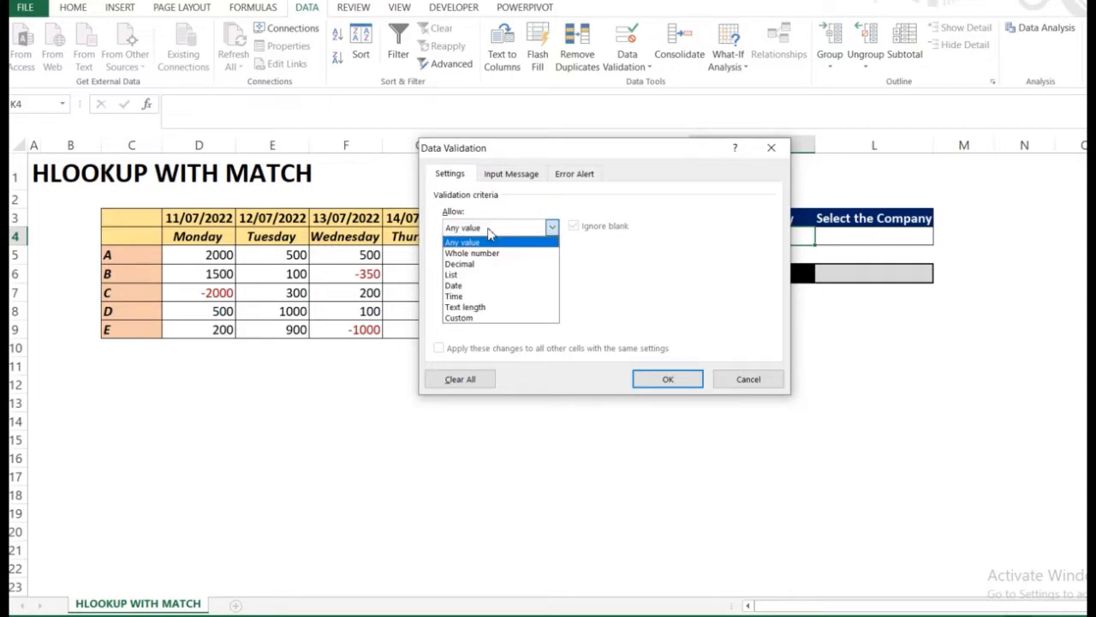
pyautogui.click(473, 275)
# - Set the list source to the weekday headers =$D$4:$H$4, apply the validation, and check the choices offered in K4
pyautogui.click(501, 294)
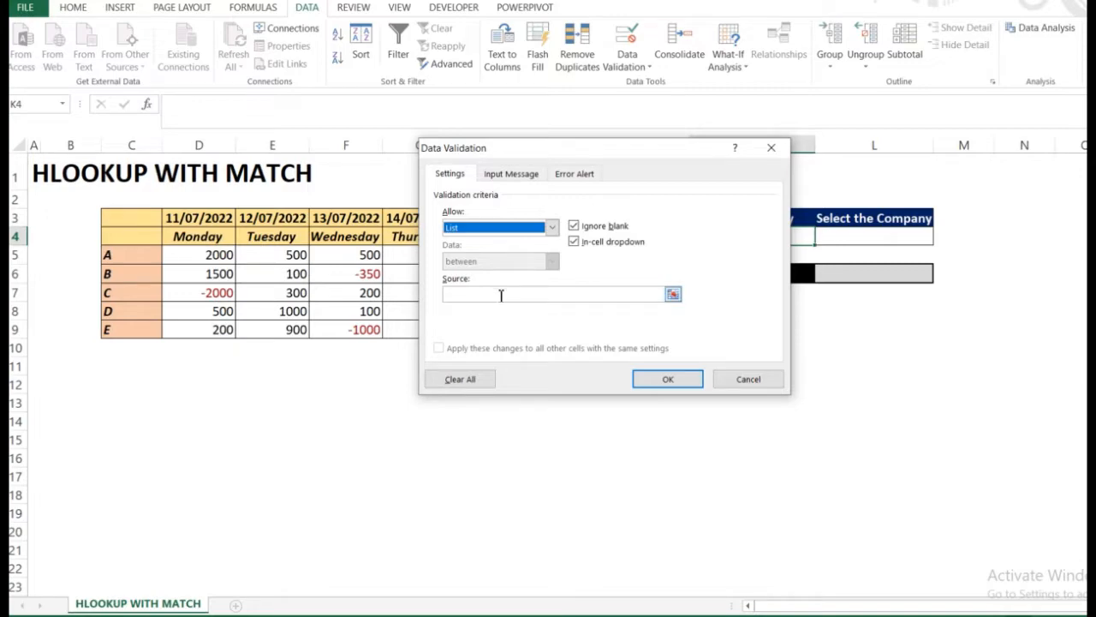
pyautogui.click(501, 293)
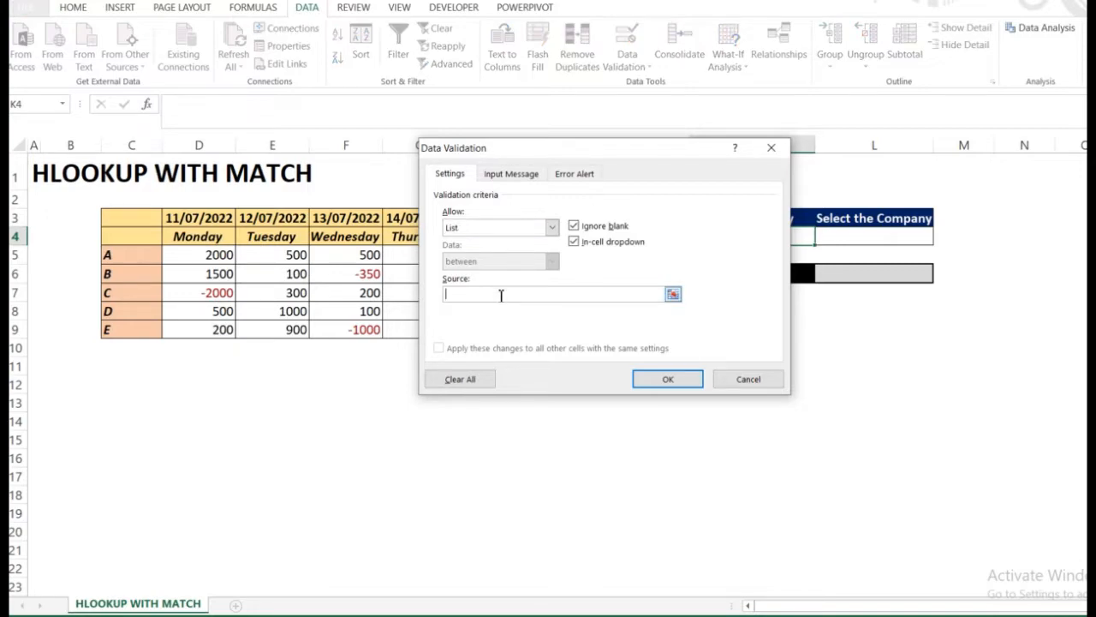
pyautogui.click(203, 233)
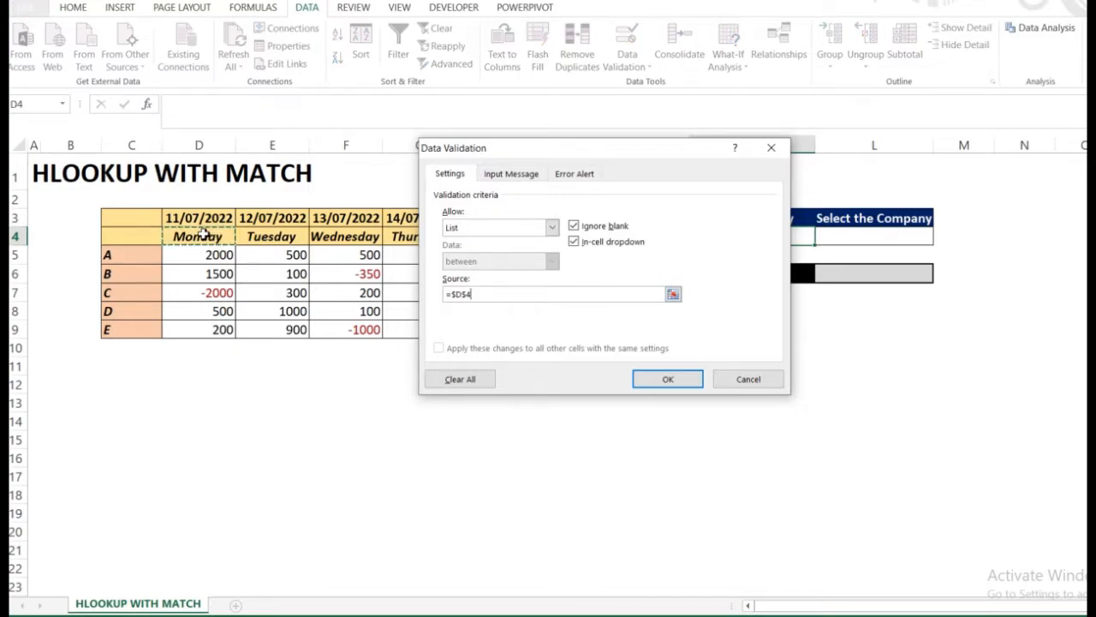
pyautogui.hotkey('ctrl', 'shift', 'Right')
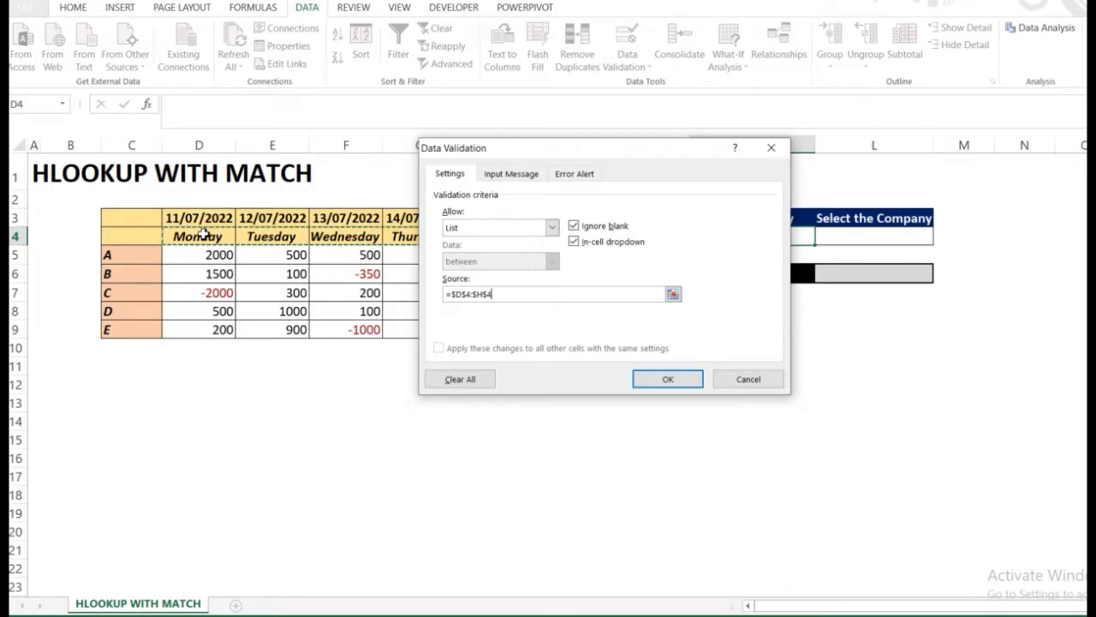
pyautogui.click(667, 380)
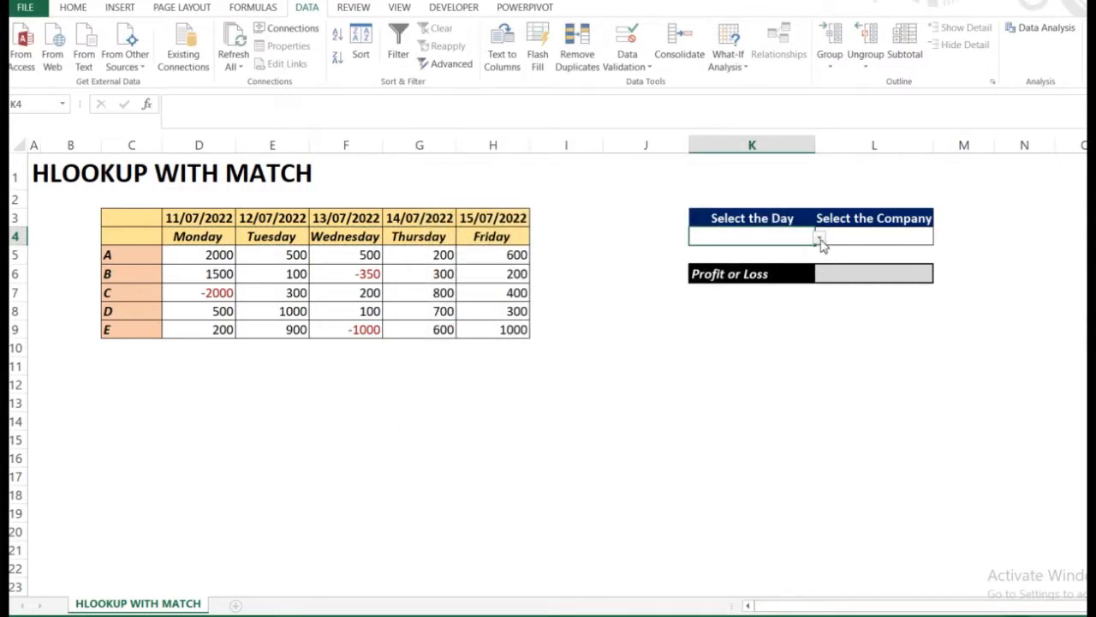
pyautogui.click(818, 238)
pyautogui.click(818, 240)
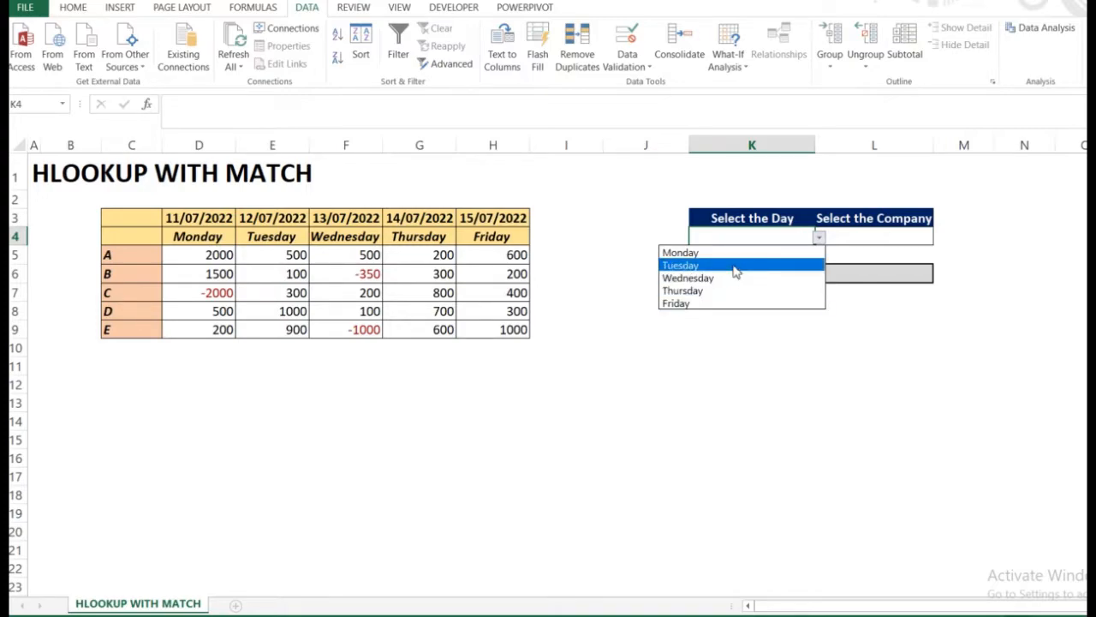
pyautogui.click(725, 328)
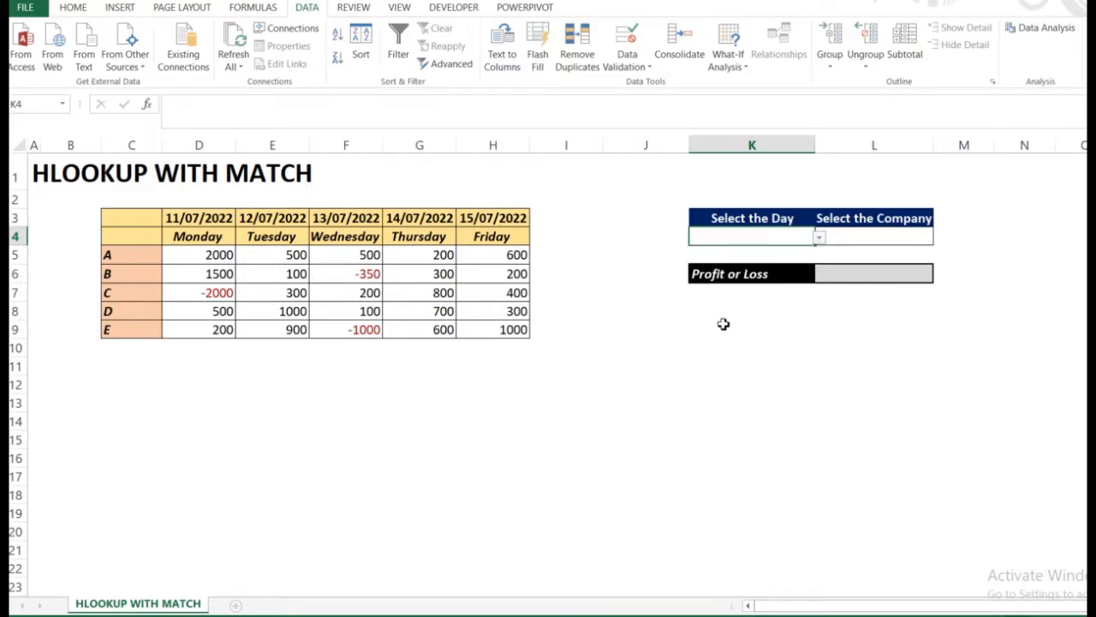
# - Add List data validation to the Select the Company cell L4, using the company names =$C$5:$C$9 as source
pyautogui.click(873, 237)
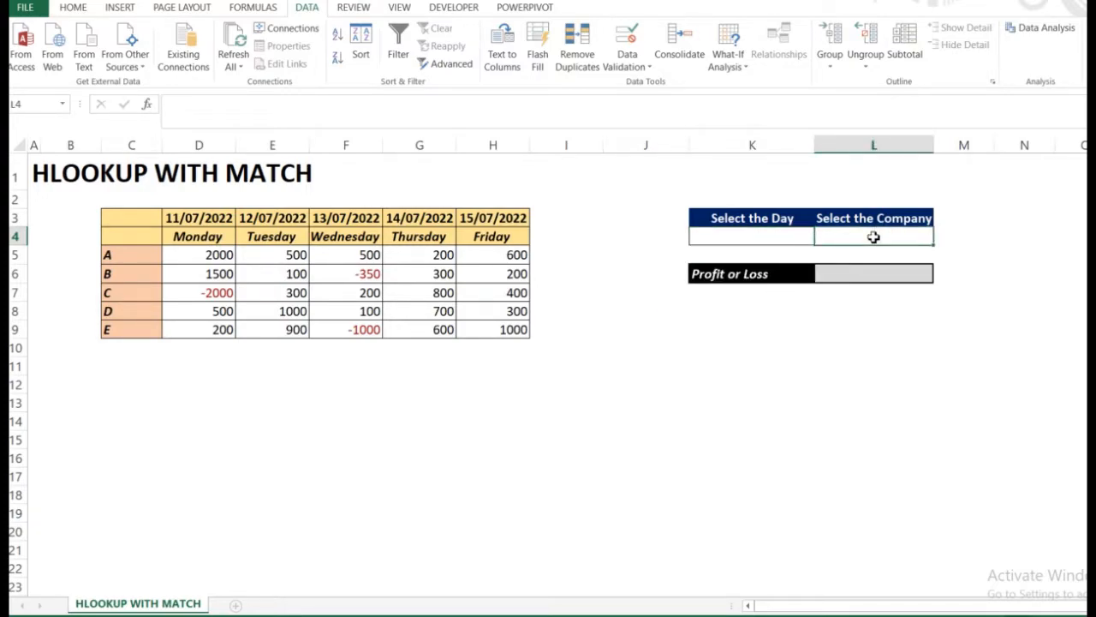
pyautogui.click(618, 68)
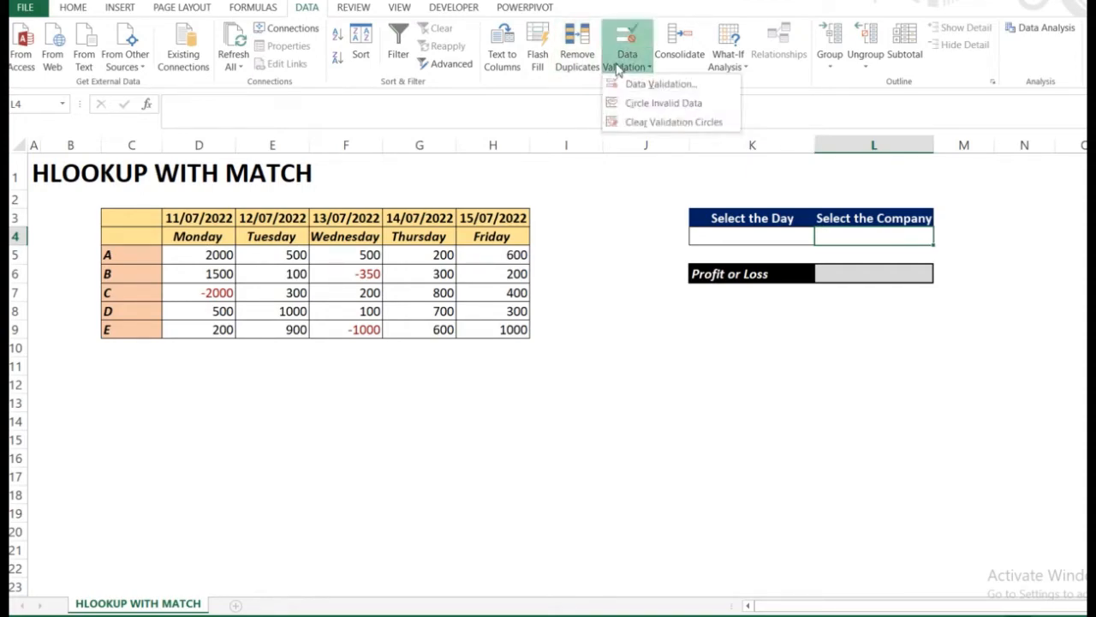
pyautogui.click(659, 84)
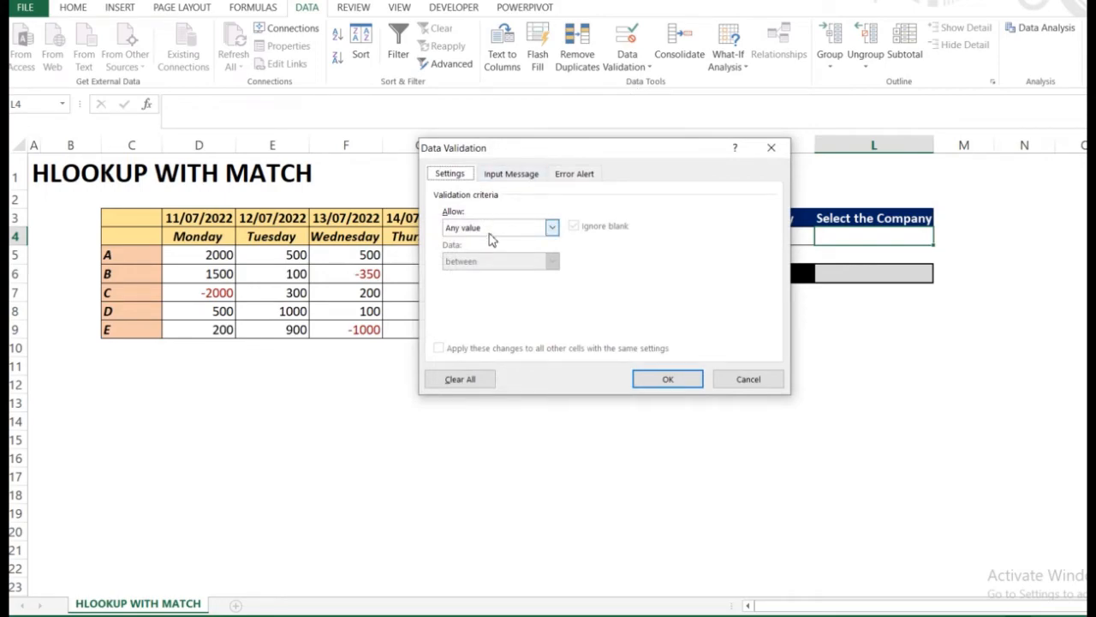
pyautogui.click(490, 231)
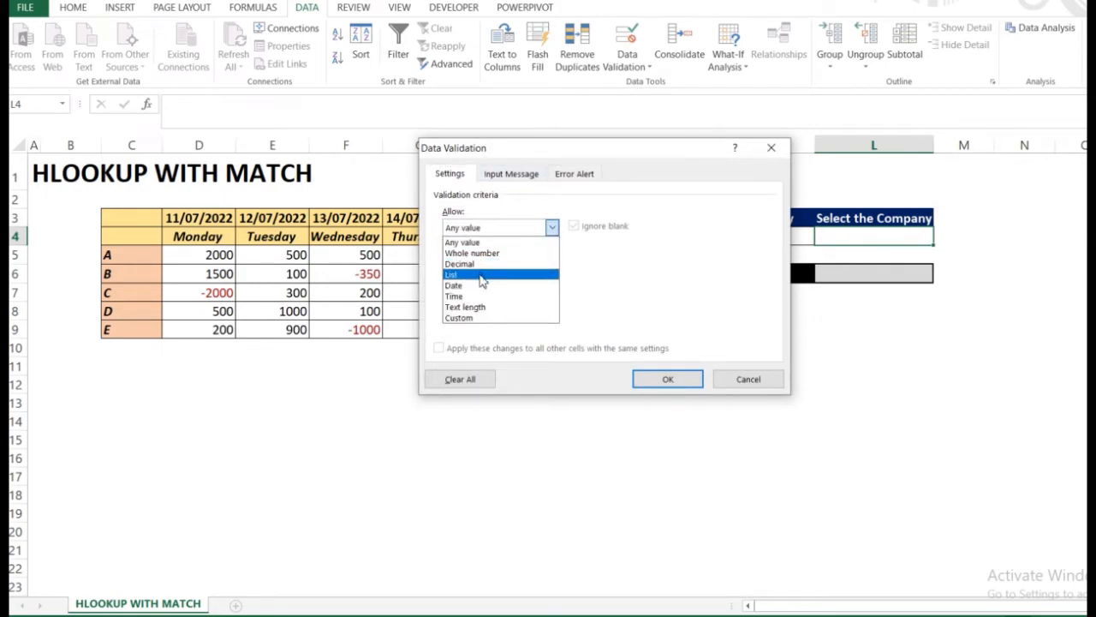
pyautogui.click(485, 274)
pyautogui.click(499, 292)
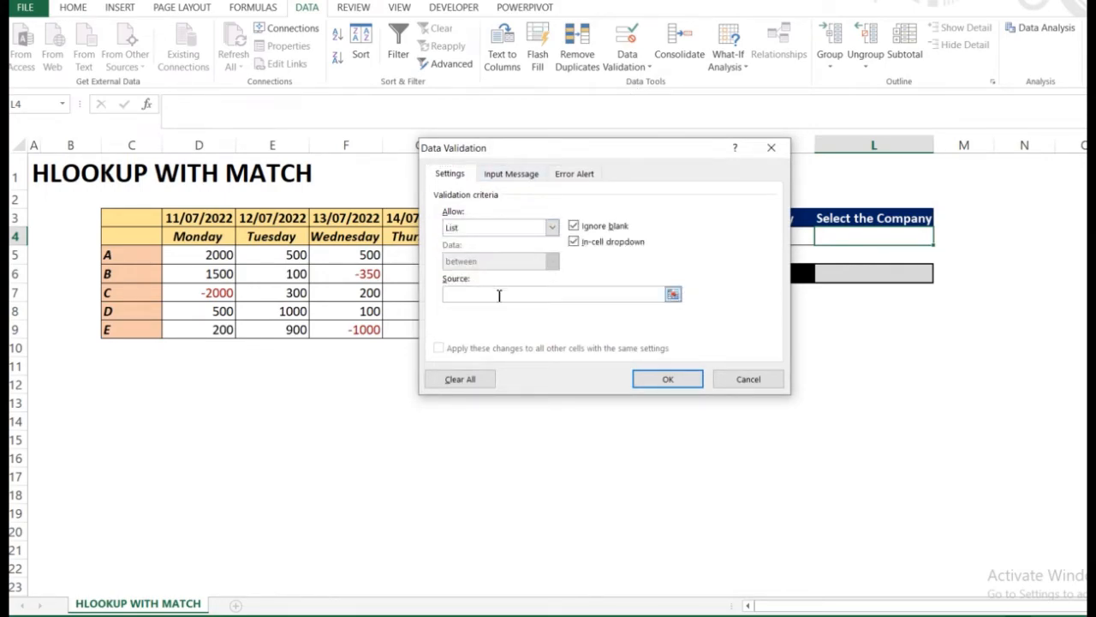
pyautogui.click(134, 255)
pyautogui.hotkey('ctrl', 'shift', 'Down')
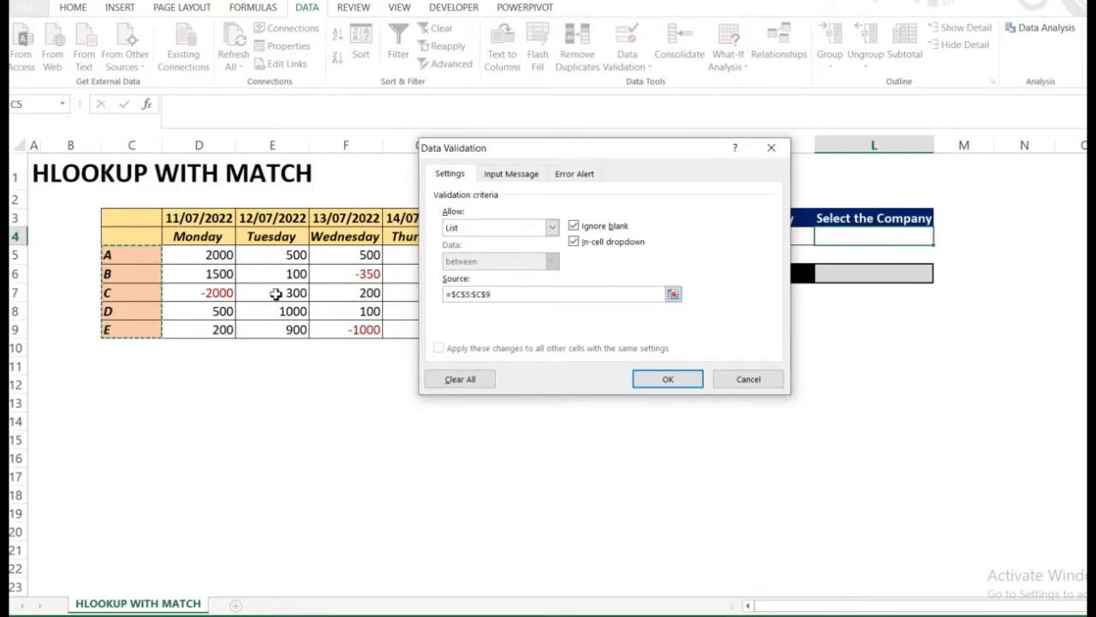
pyautogui.click(665, 379)
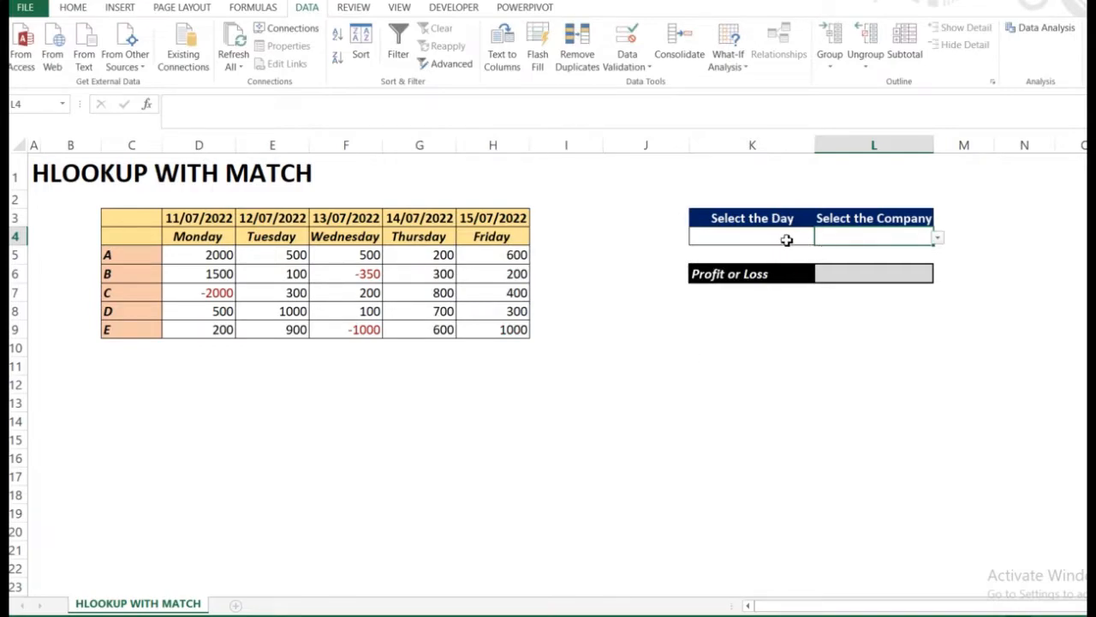
# - Choose Monday as the day in K4 and A as the company in L4
pyautogui.click(786, 239)
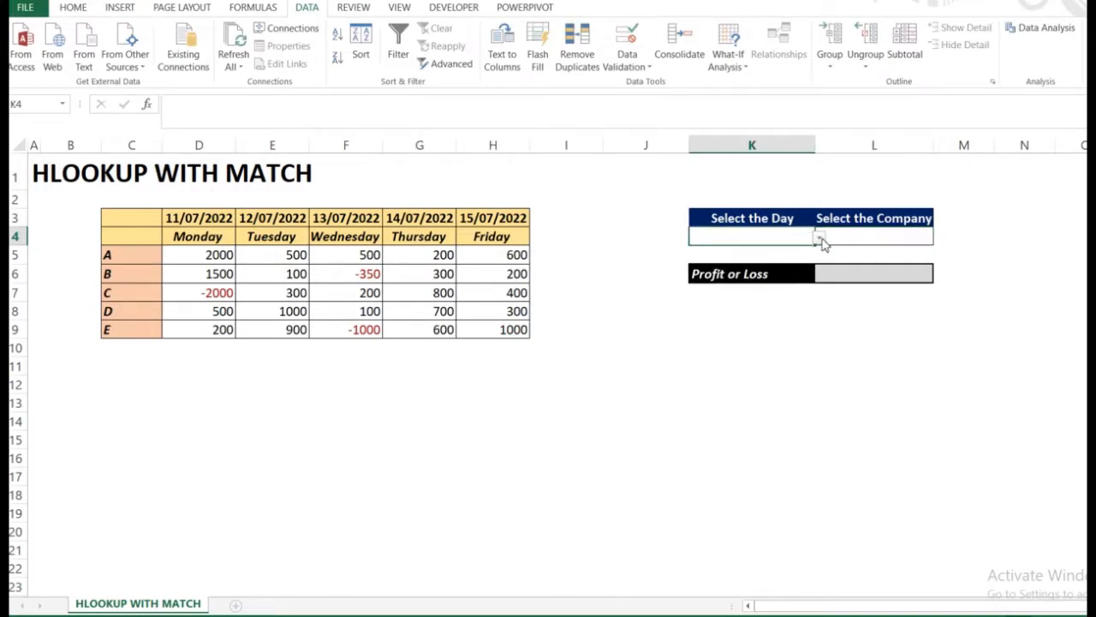
pyautogui.click(820, 240)
pyautogui.click(796, 252)
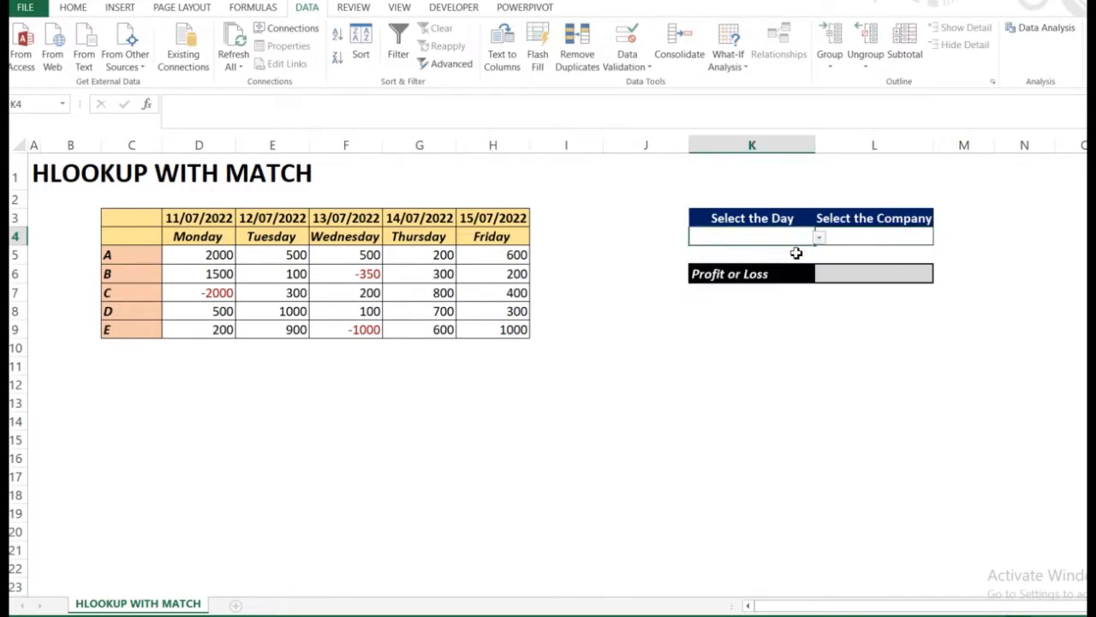
pyautogui.click(888, 237)
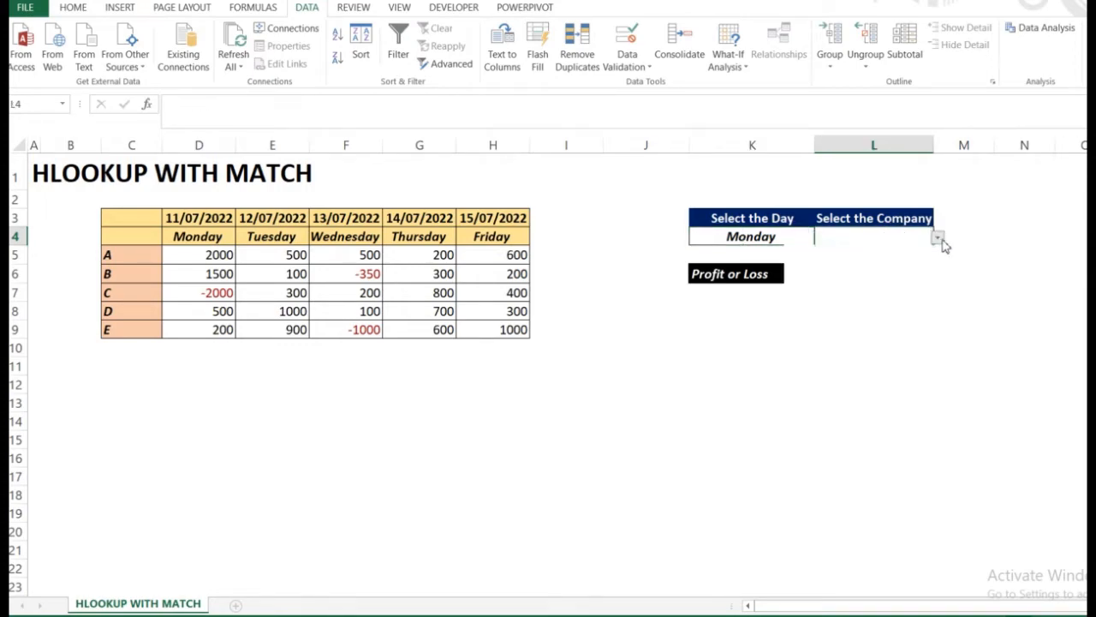
pyautogui.click(939, 240)
pyautogui.click(908, 254)
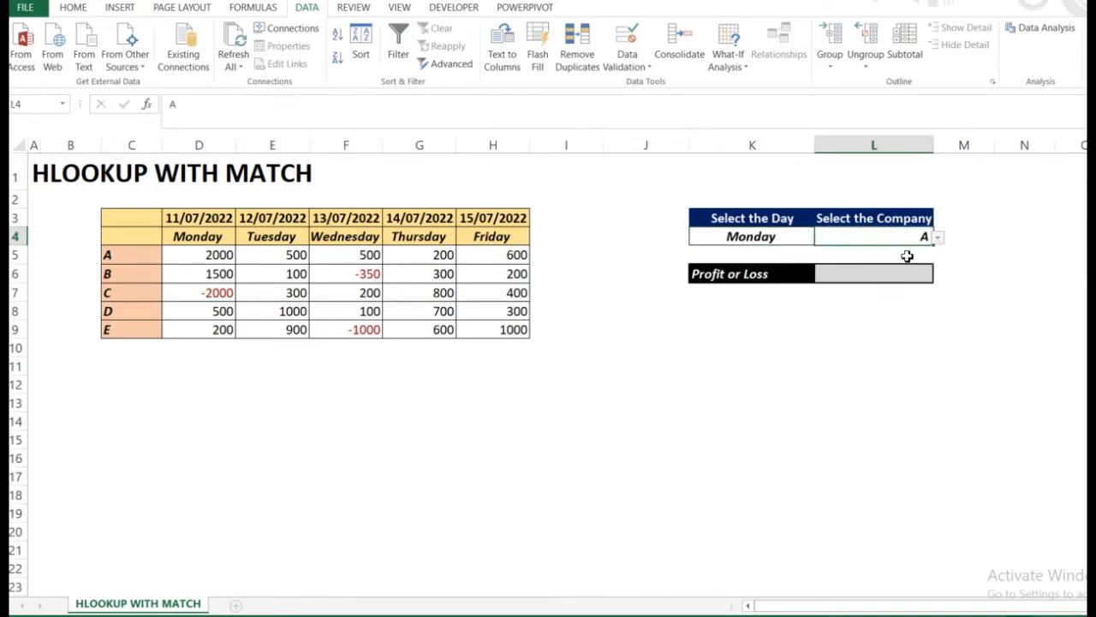
# - Examine the chosen day and company alongside the Profit or Loss label and its result cell
pyautogui.click(877, 299)
pyautogui.click(878, 277)
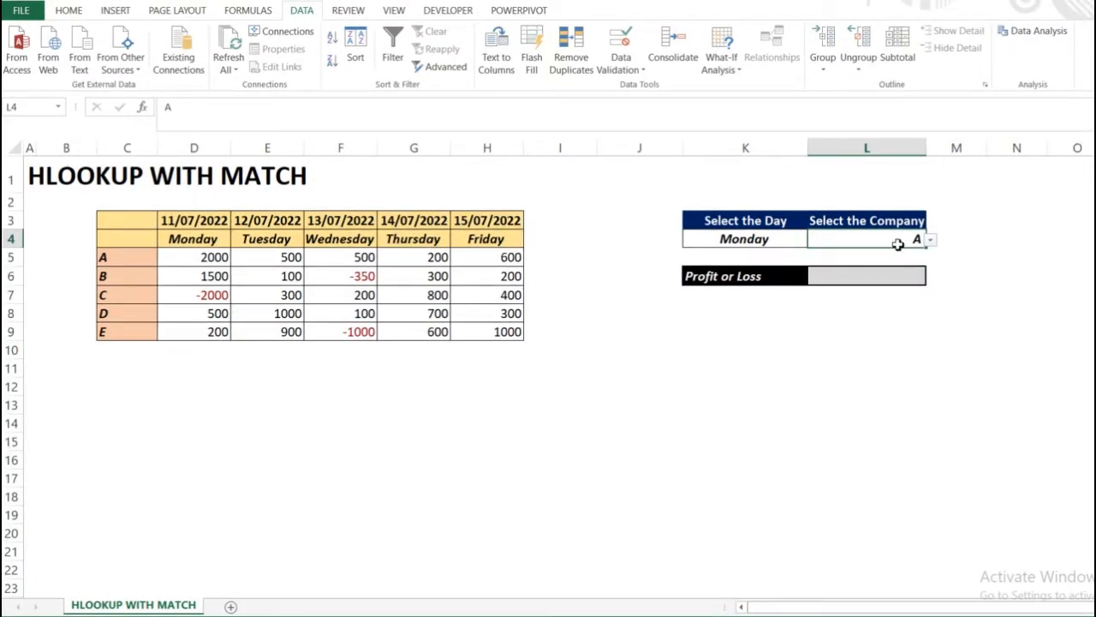
pyautogui.click(800, 245)
pyautogui.click(877, 244)
pyautogui.click(860, 292)
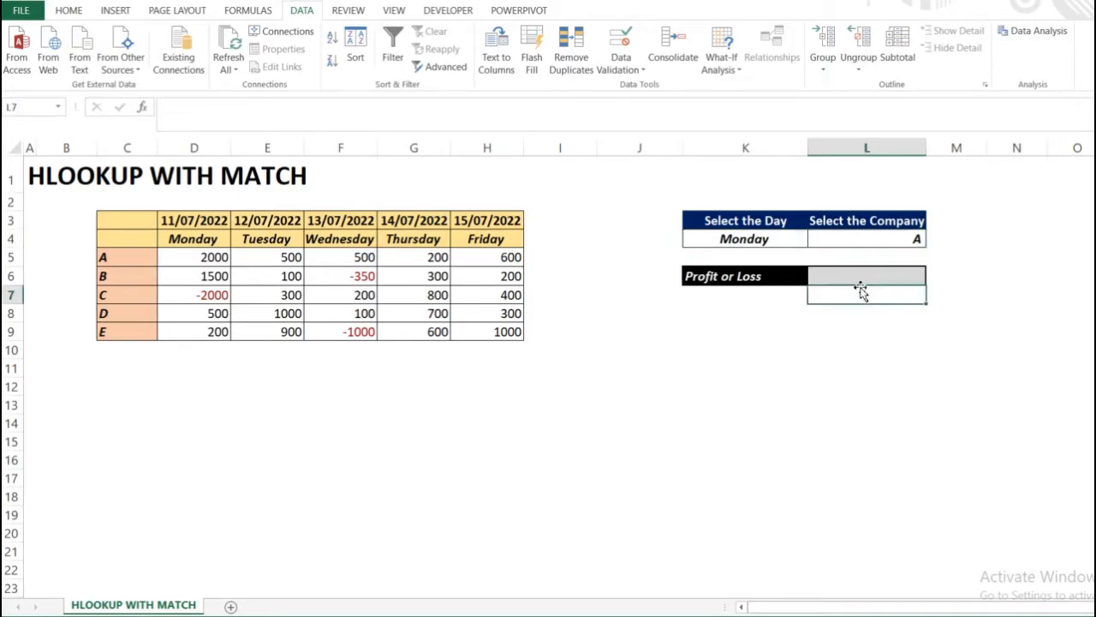
pyautogui.click(862, 277)
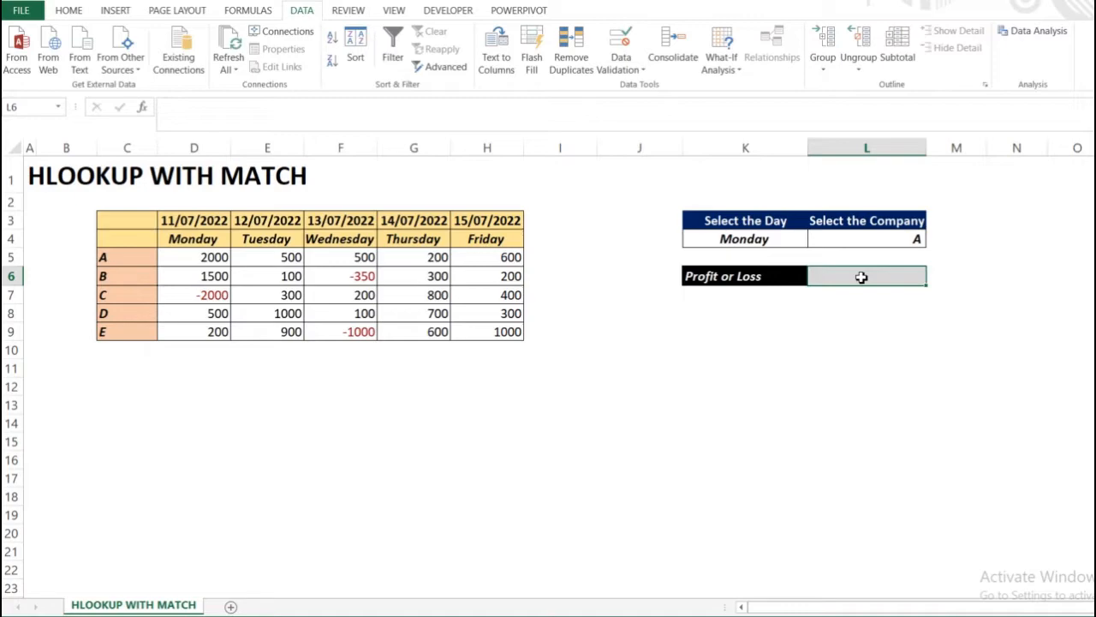
pyautogui.click(796, 275)
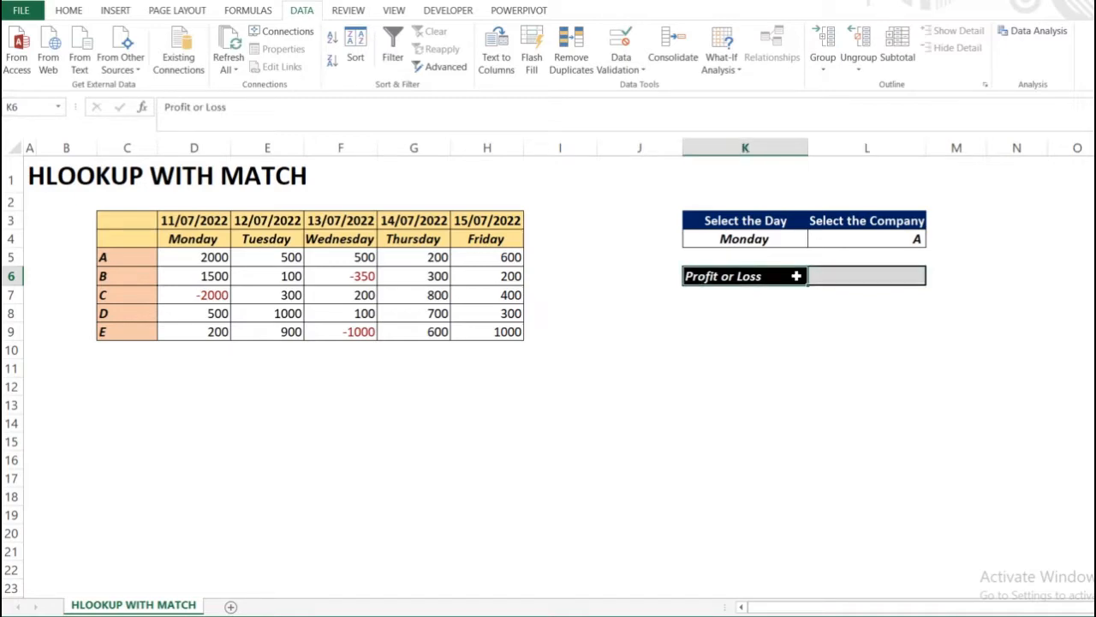
pyautogui.click(869, 276)
pyautogui.write('=')
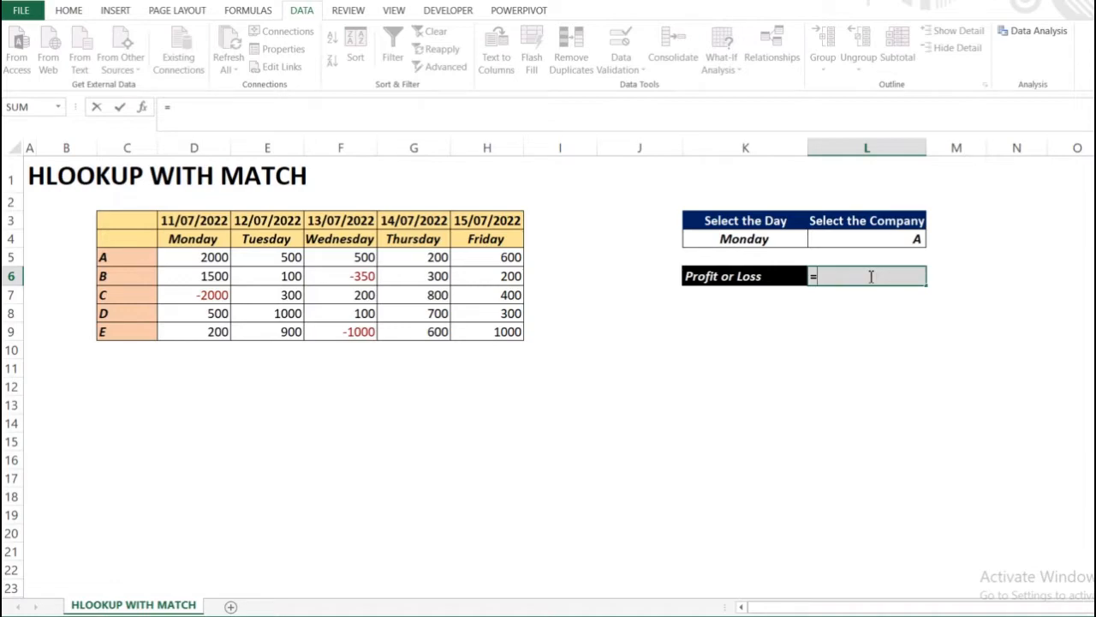
pyautogui.press('BackSpace')
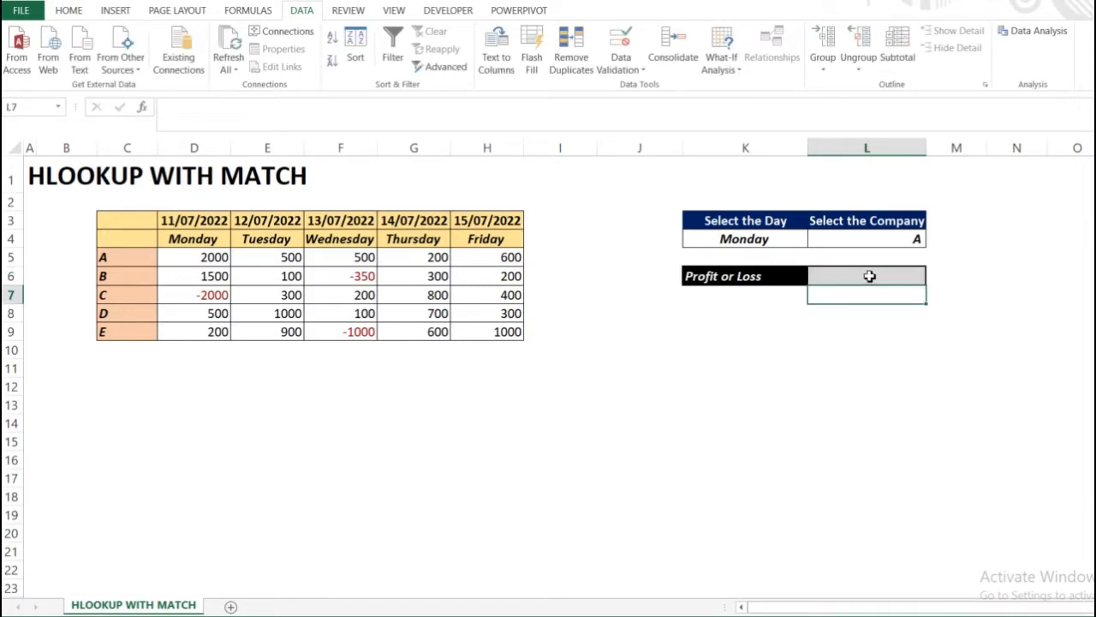
# - Start an HLOOKUP formula in the Profit or Loss cell L6 with the chosen day K4 as lookup value
pyautogui.click(869, 276)
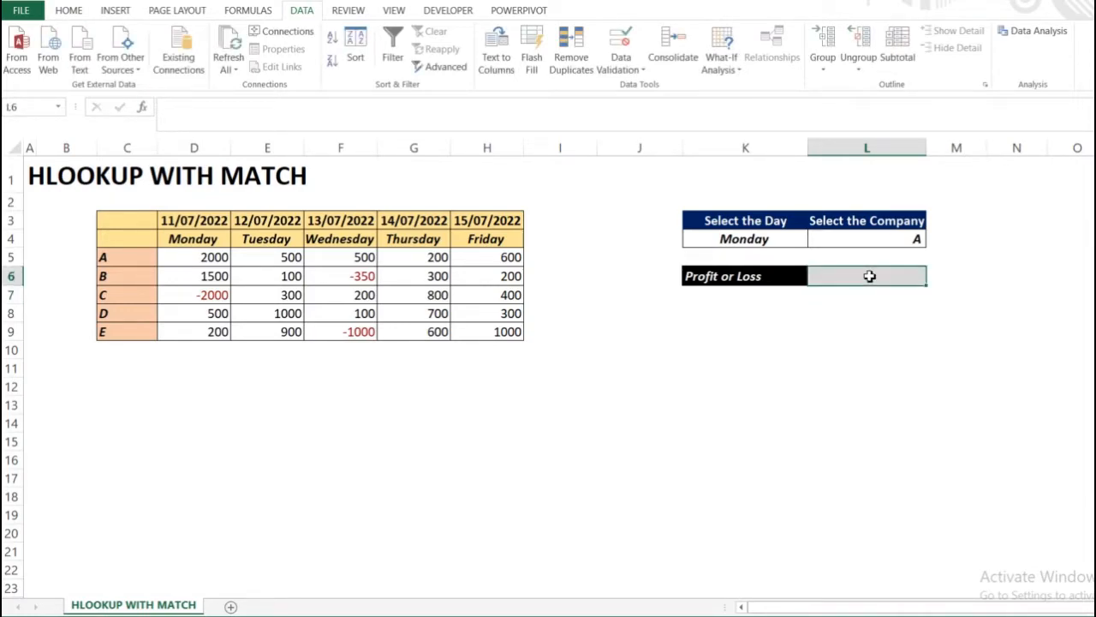
pyautogui.write('=hloo')
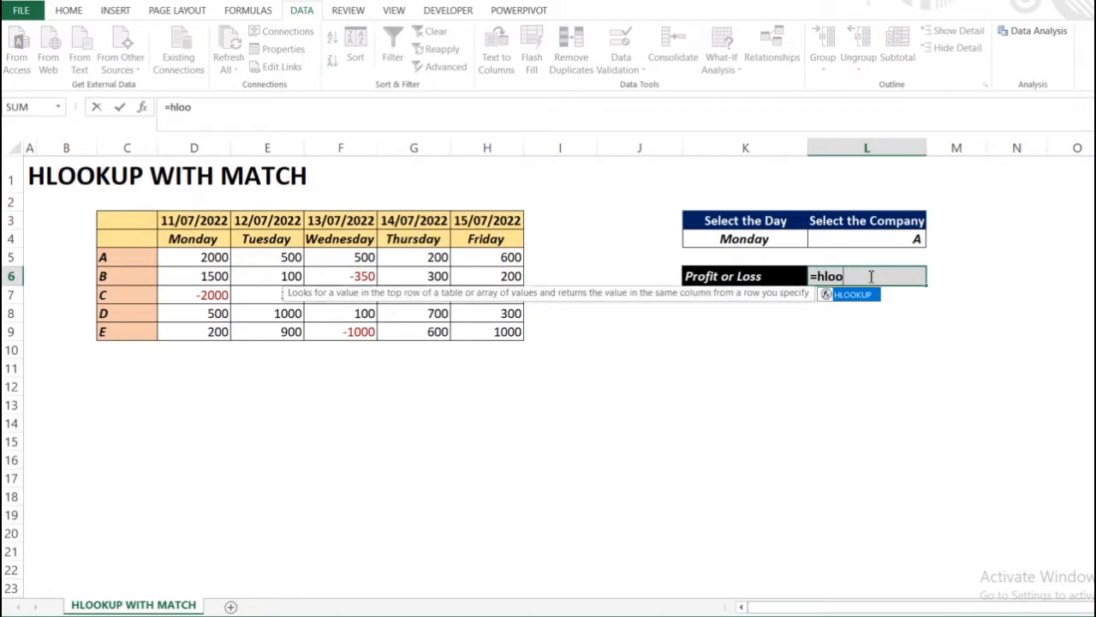
pyautogui.press('Tab')
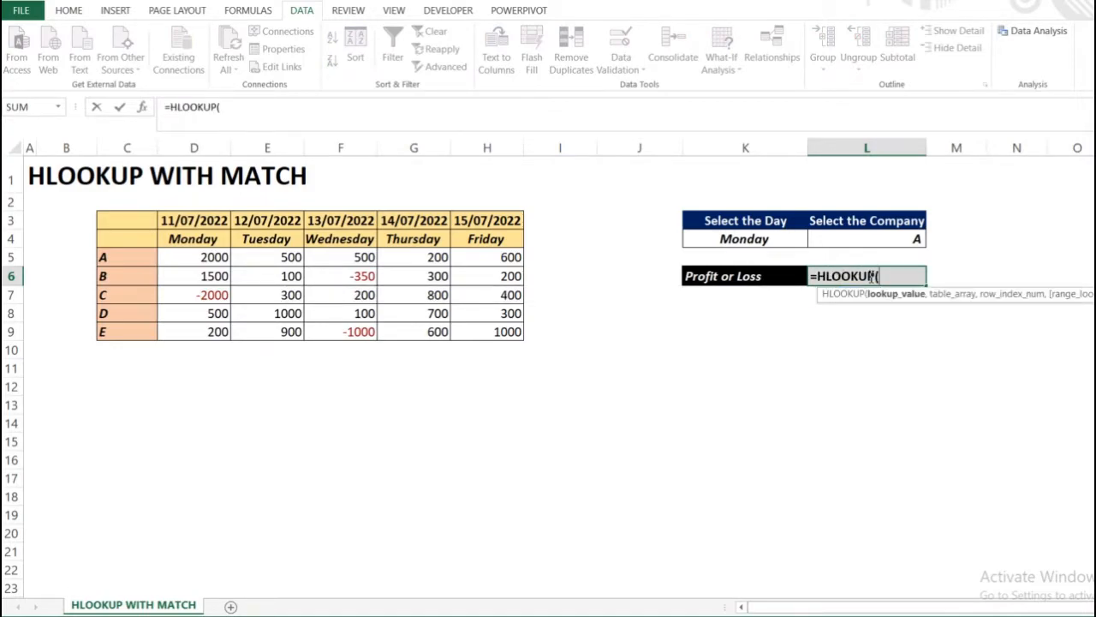
pyautogui.click(771, 244)
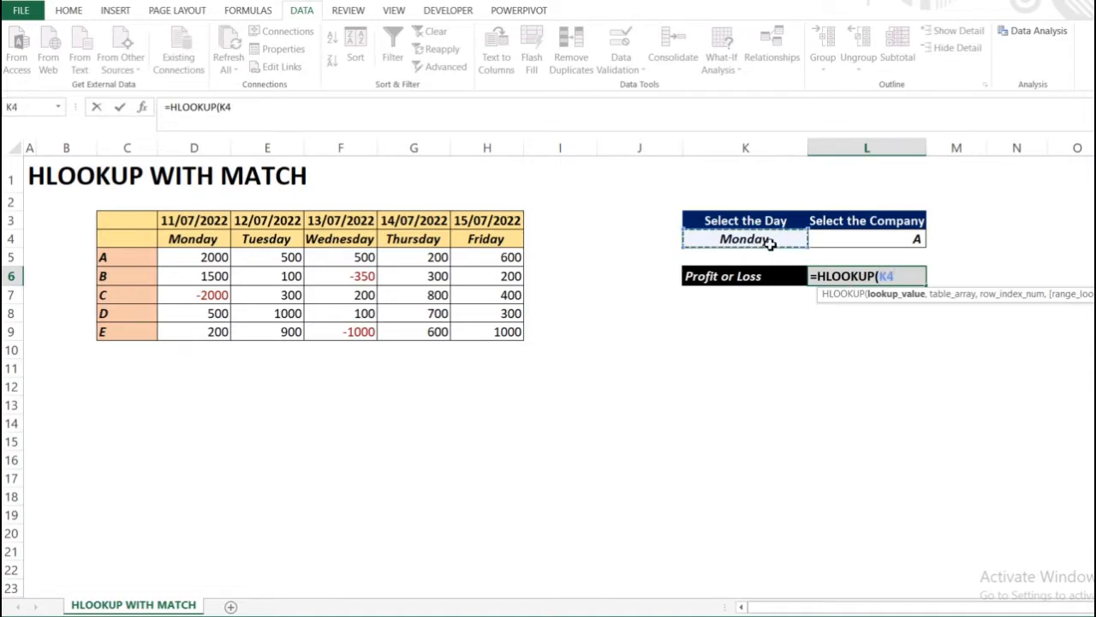
pyautogui.write(',')
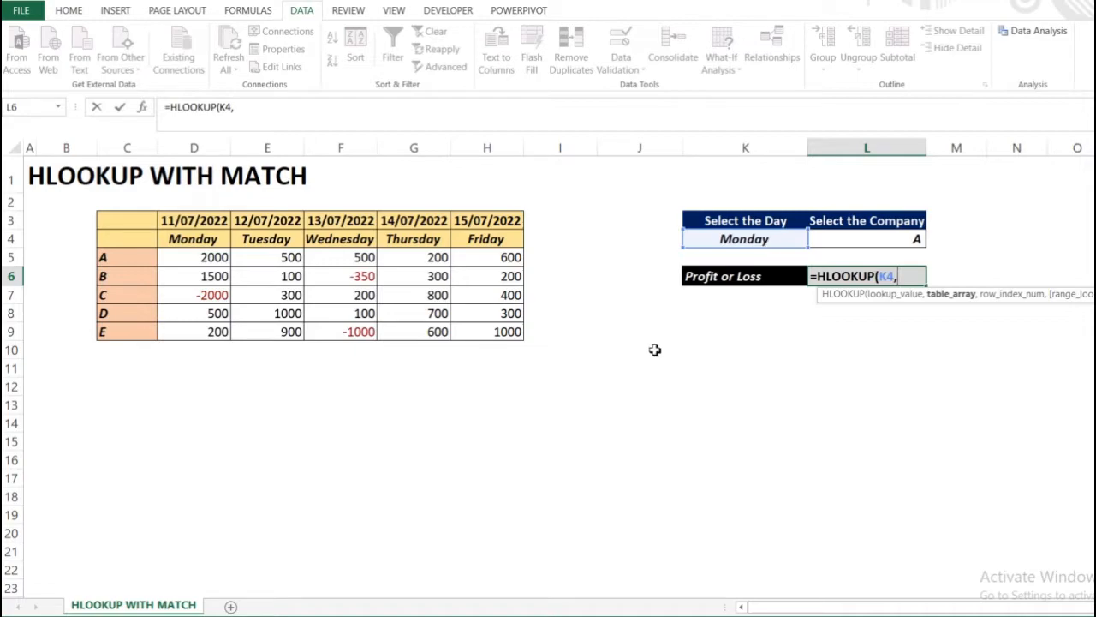
# - Set the HLOOKUP table array to the weekday and company table as the absolute range $C$4:$H$9
pyautogui.click(134, 241)
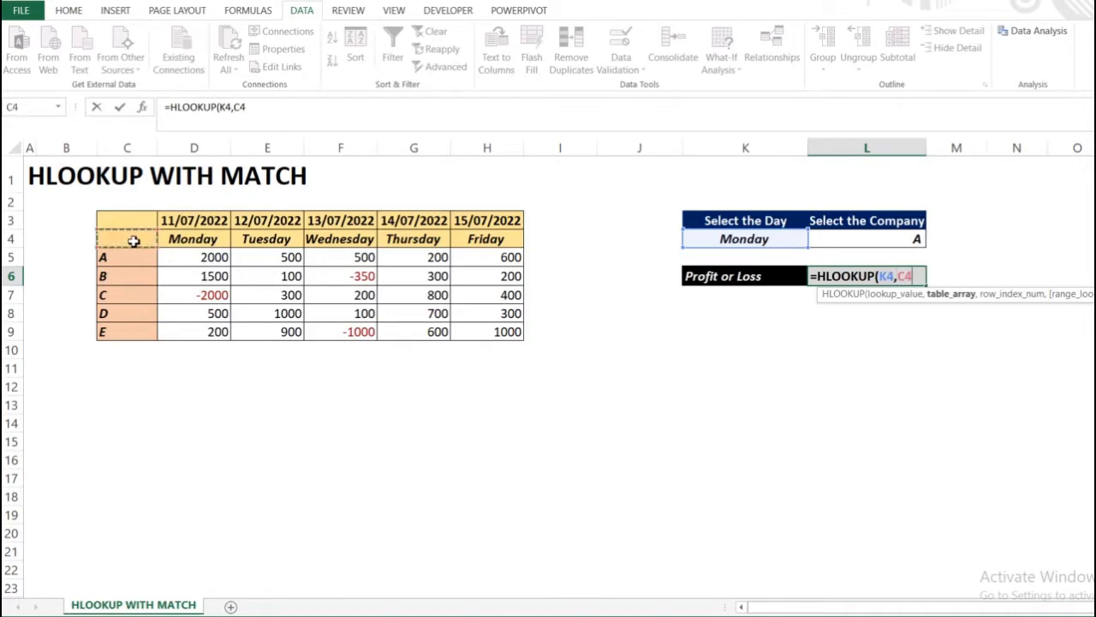
pyautogui.hotkey('shift', 'Down')
pyautogui.hotkey('shift', 'Down')
pyautogui.hotkey('shift', 'Down')
pyautogui.hotkey('shift', 'Down')
pyautogui.hotkey('shift', 'Down')
pyautogui.hotkey('shift', 'Right')
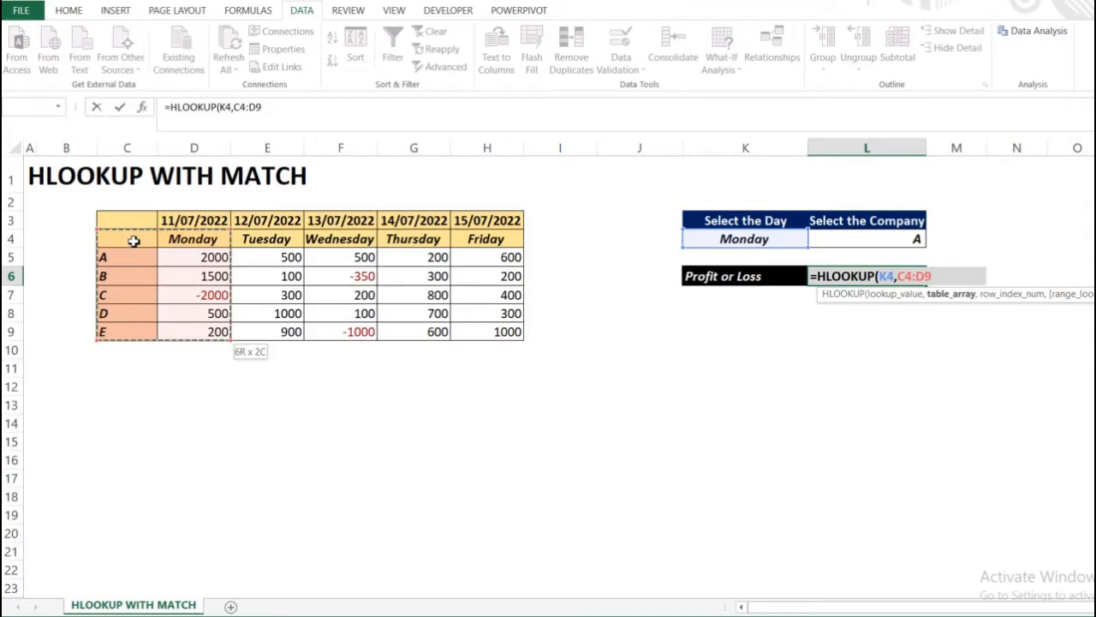
pyautogui.hotkey('ctrl', 'shift', 'Right')
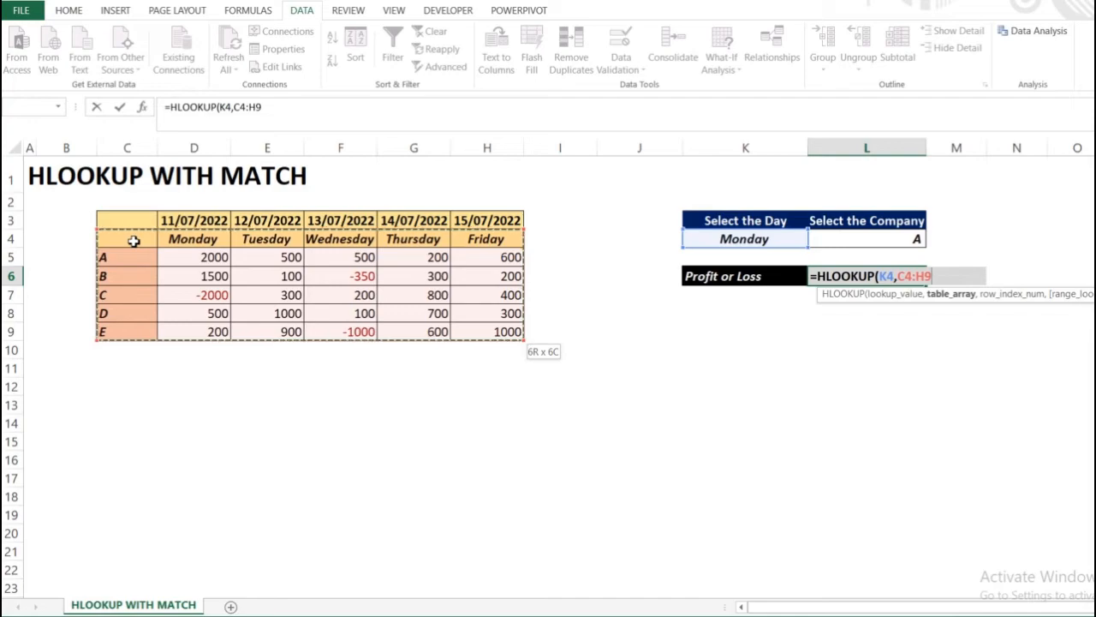
pyautogui.press('F4')
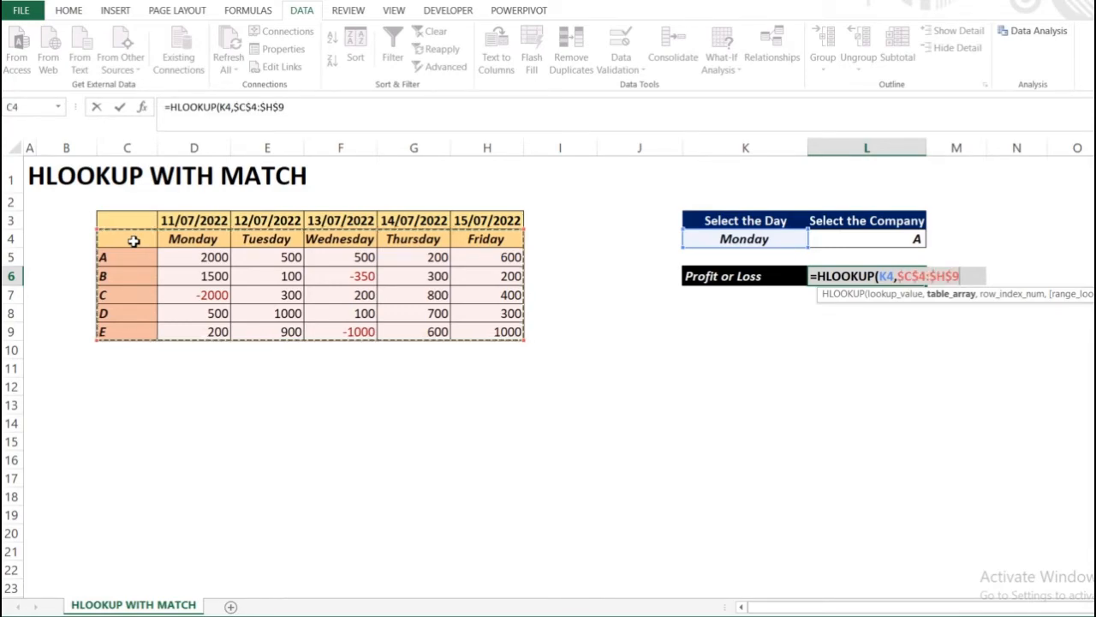
# - Complete the HLOOKUP with row index 2 and FALSE for an exact match, and enter the formula
pyautogui.write(',2')
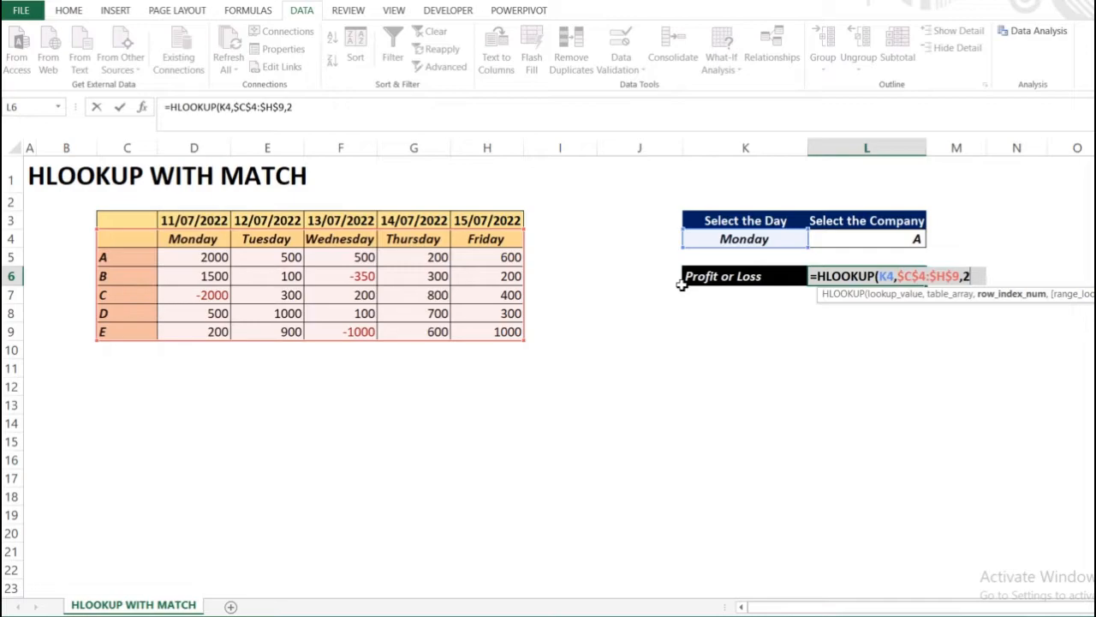
pyautogui.write(',')
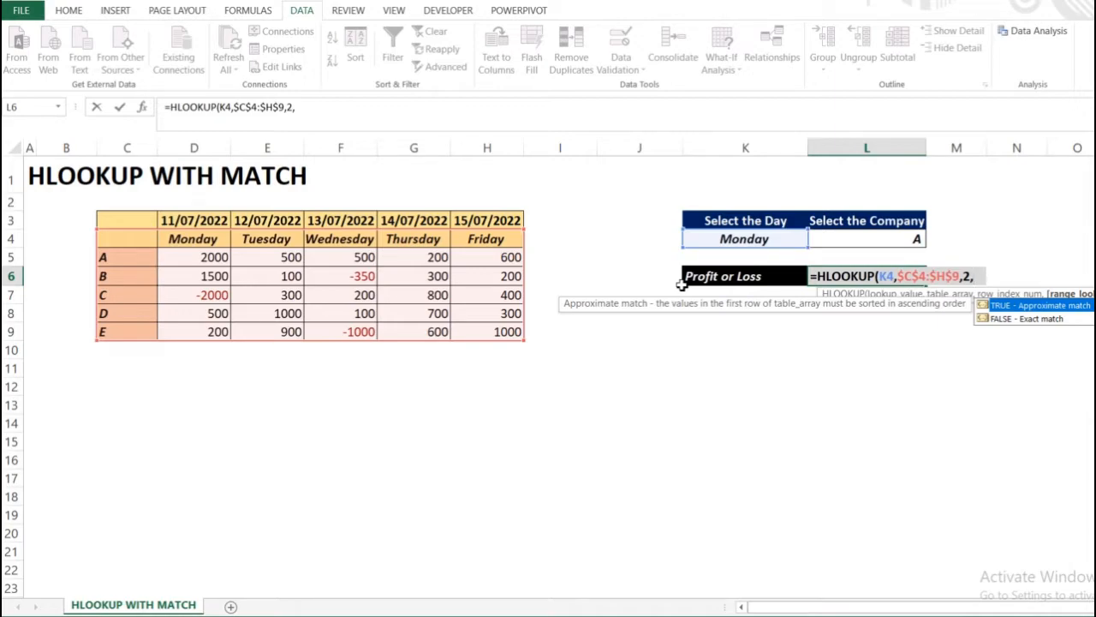
pyautogui.press('Down')
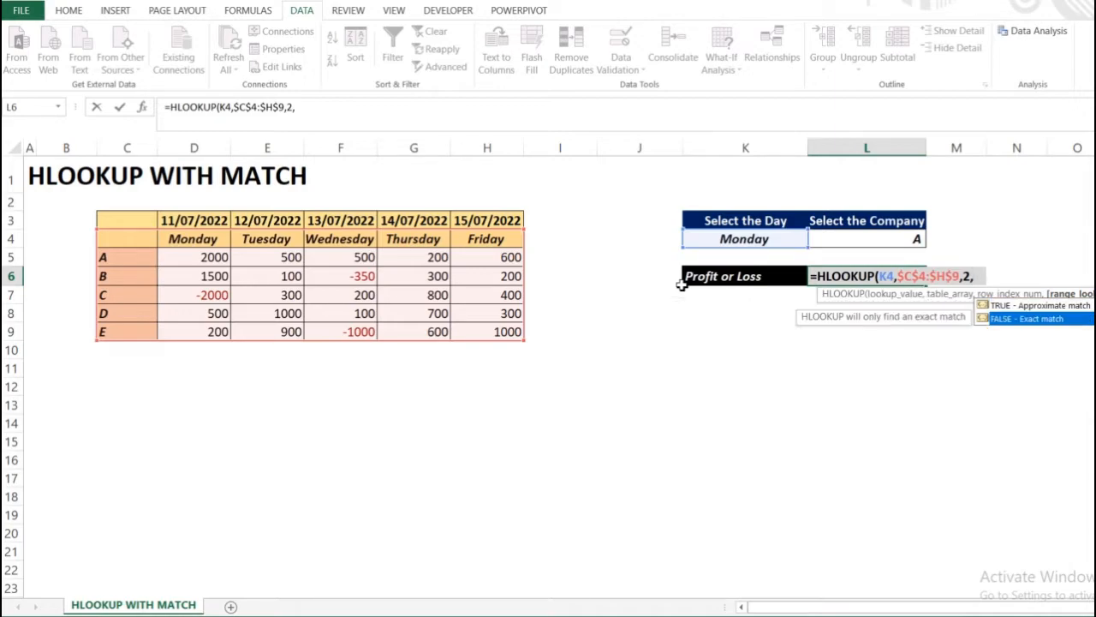
pyautogui.press('Tab')
pyautogui.write(')')
pyautogui.press('Return')
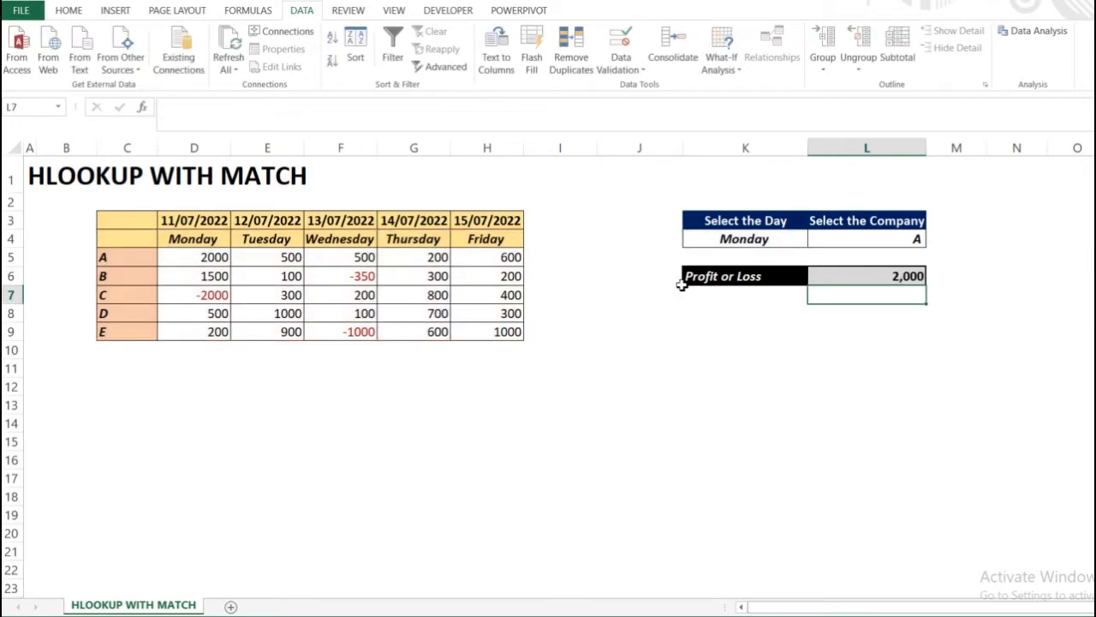
# - Examine the HLOOKUP formula in L6 and the result it returns for the chosen day
pyautogui.press('Up')
pyautogui.press('Down')
pyautogui.press('Up')
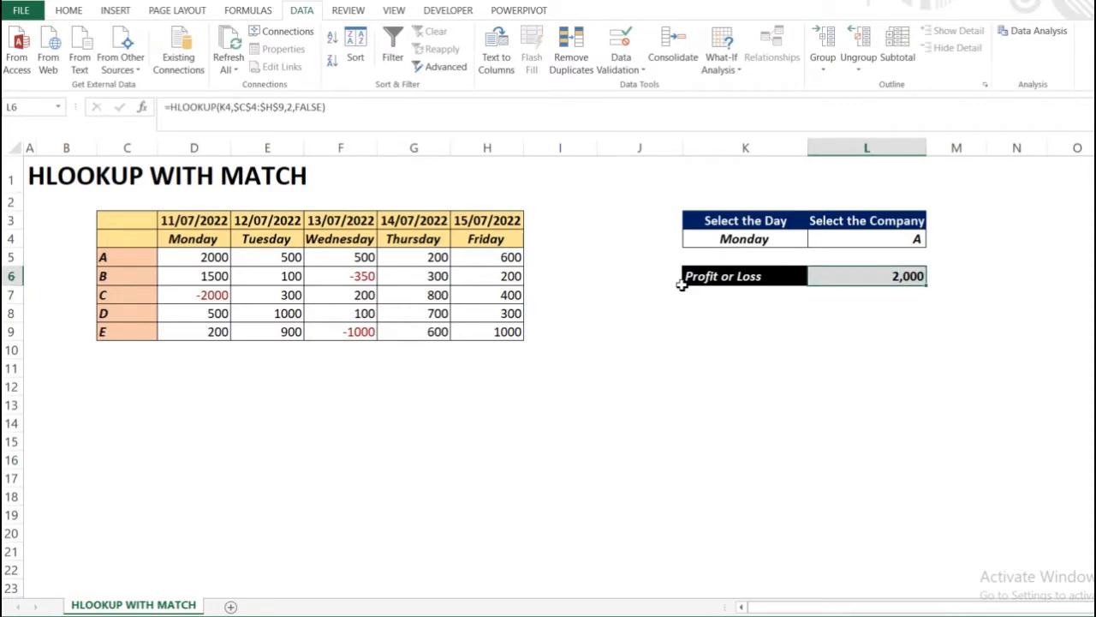
pyautogui.press('Down')
pyautogui.press('Up')
pyautogui.press('Down')
pyautogui.press('Up')
pyautogui.press('Down')
pyautogui.press('Up')
# - Test the formula with Tuesday and Wednesday as the day in K4, and set the day back to Monday
pyautogui.click(775, 240)
pyautogui.click(812, 239)
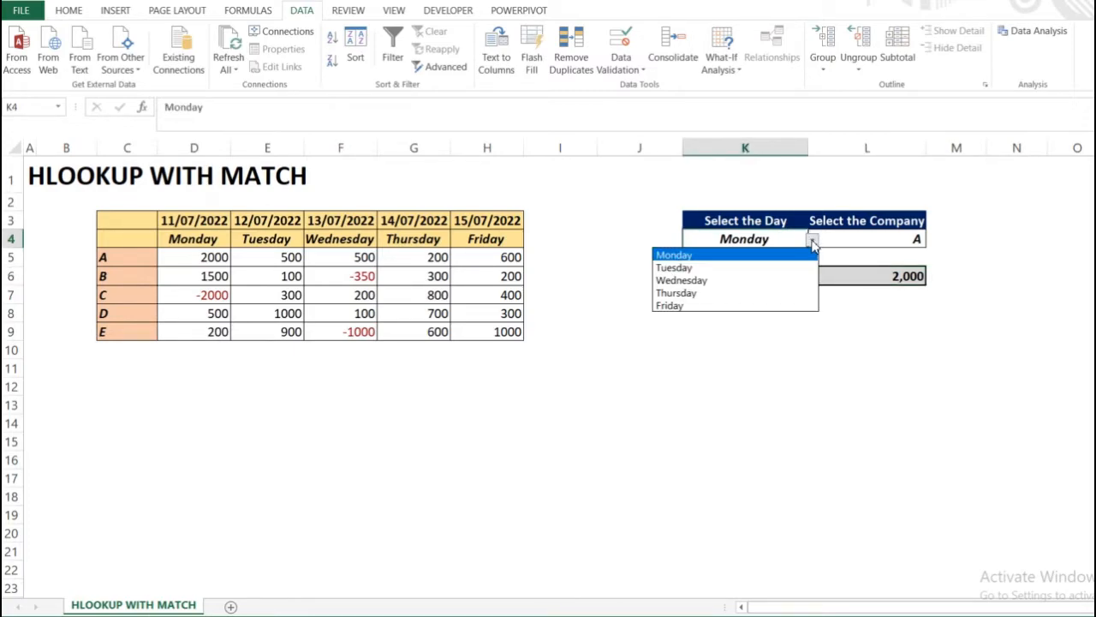
pyautogui.click(791, 269)
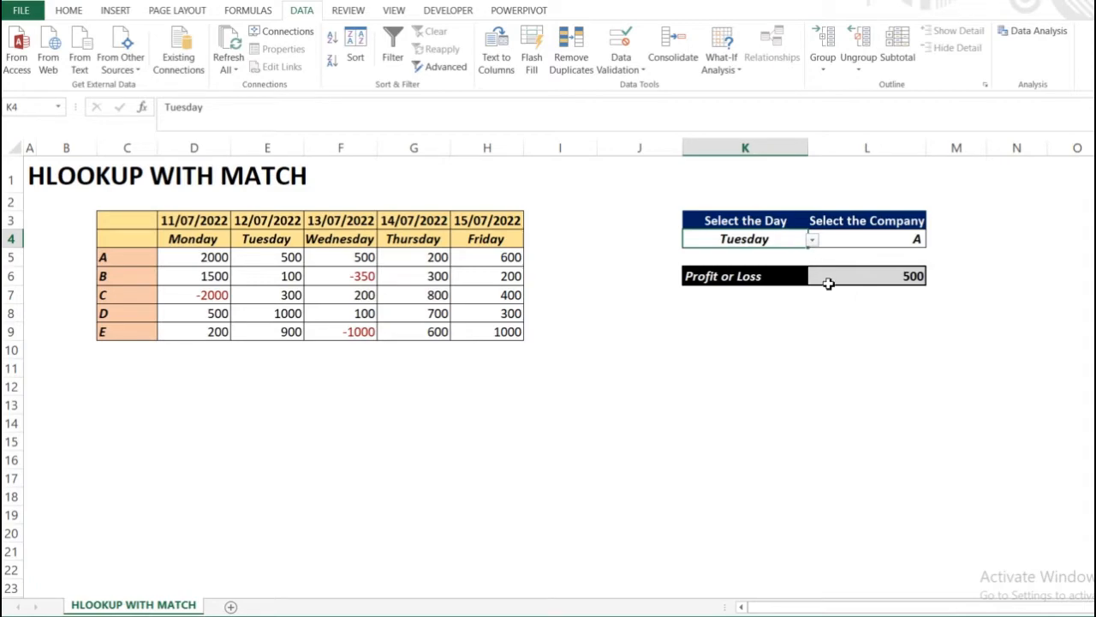
pyautogui.click(827, 280)
pyautogui.click(793, 240)
pyautogui.click(812, 244)
pyautogui.click(777, 280)
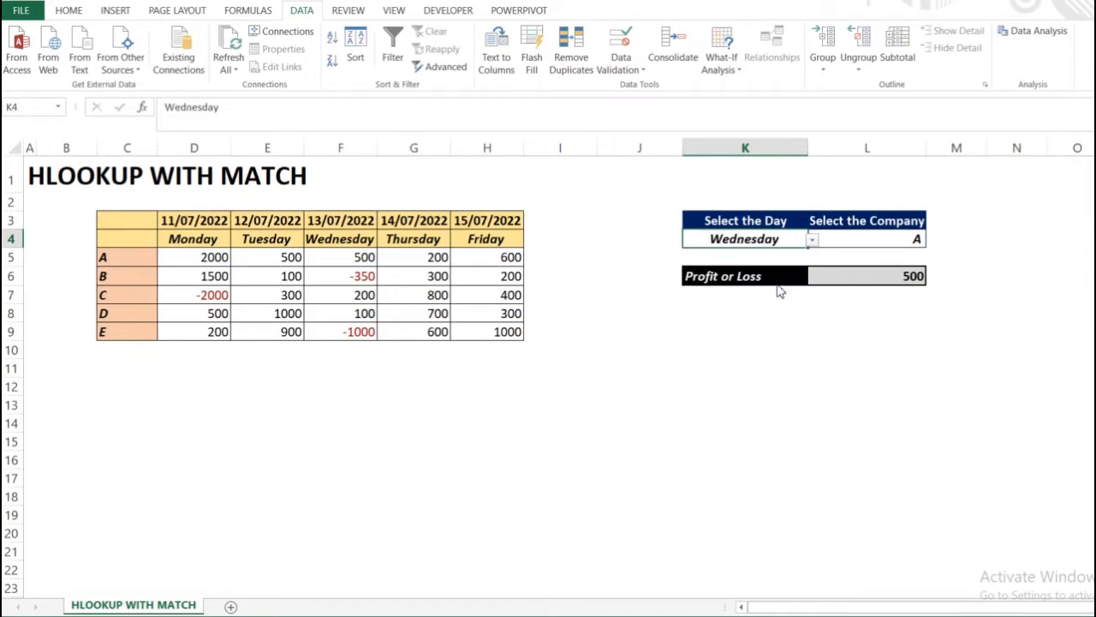
pyautogui.click(812, 243)
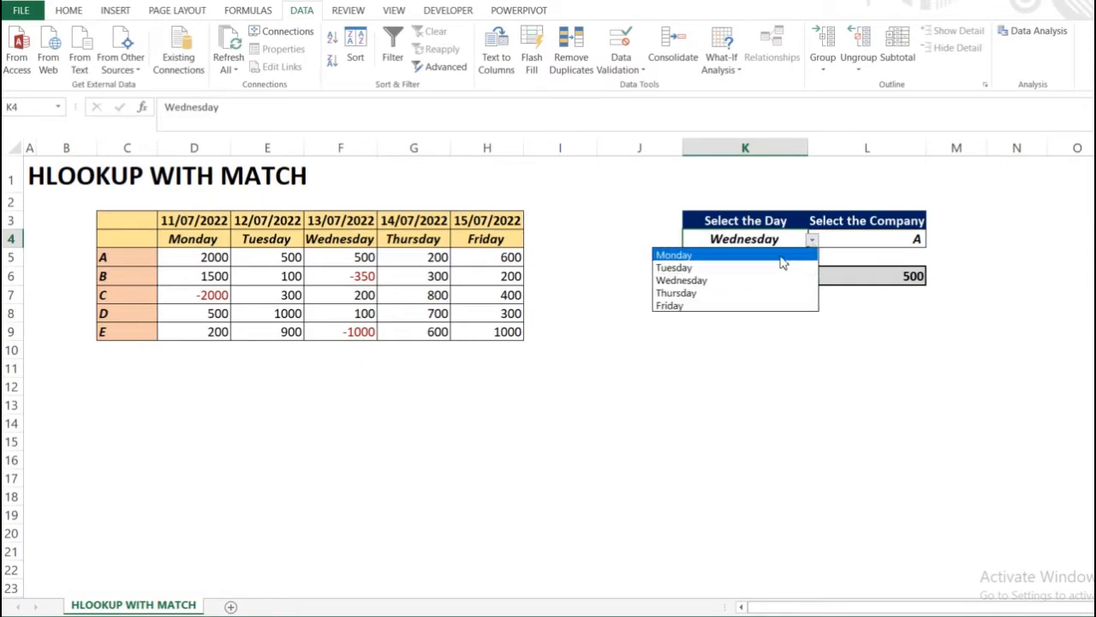
pyautogui.click(782, 252)
# - Test companies B and C in the Select the Company cell L4 and check the result formula in L6
pyautogui.click(867, 246)
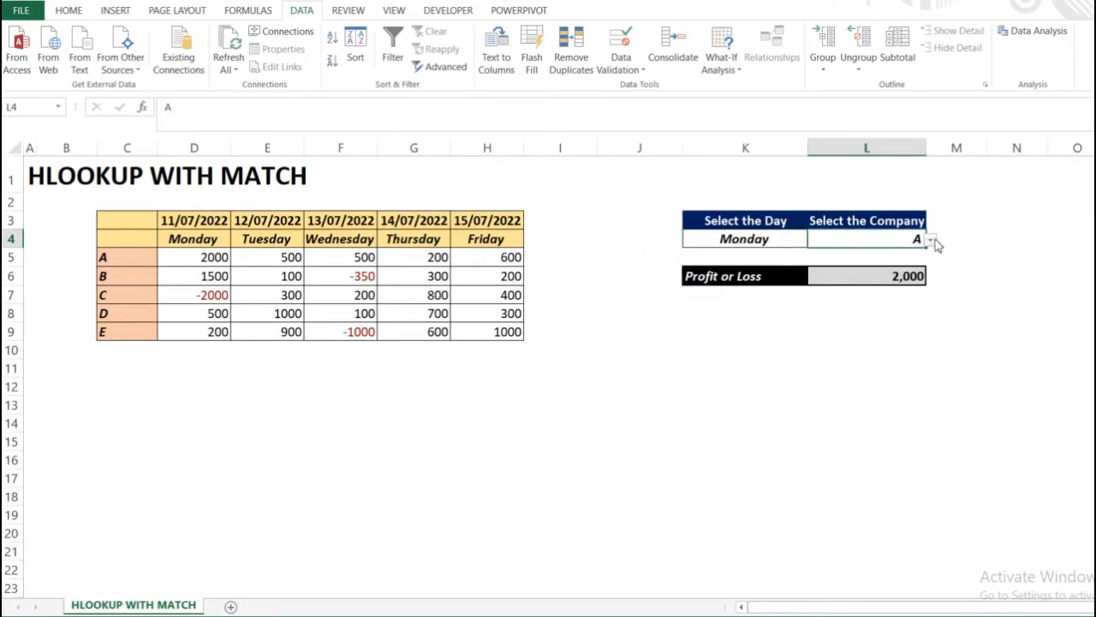
pyautogui.click(931, 241)
pyautogui.click(895, 270)
pyautogui.click(931, 240)
pyautogui.click(893, 280)
pyautogui.click(906, 276)
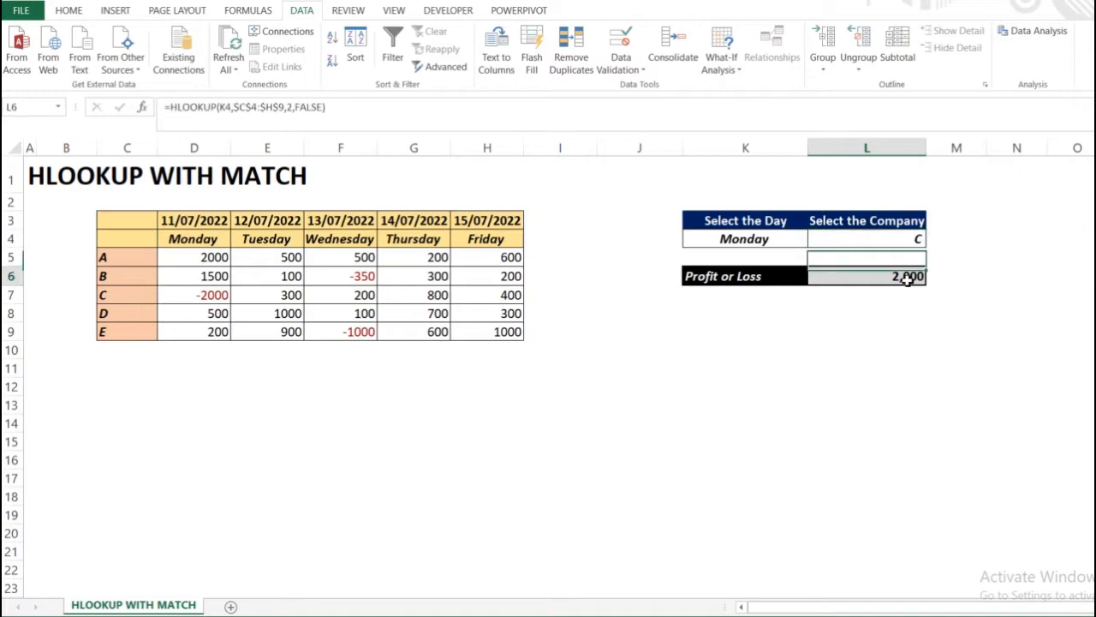
# - Choose company D in L4 and compare the Profit or Loss result with D's Monday figure in the table
pyautogui.click(918, 240)
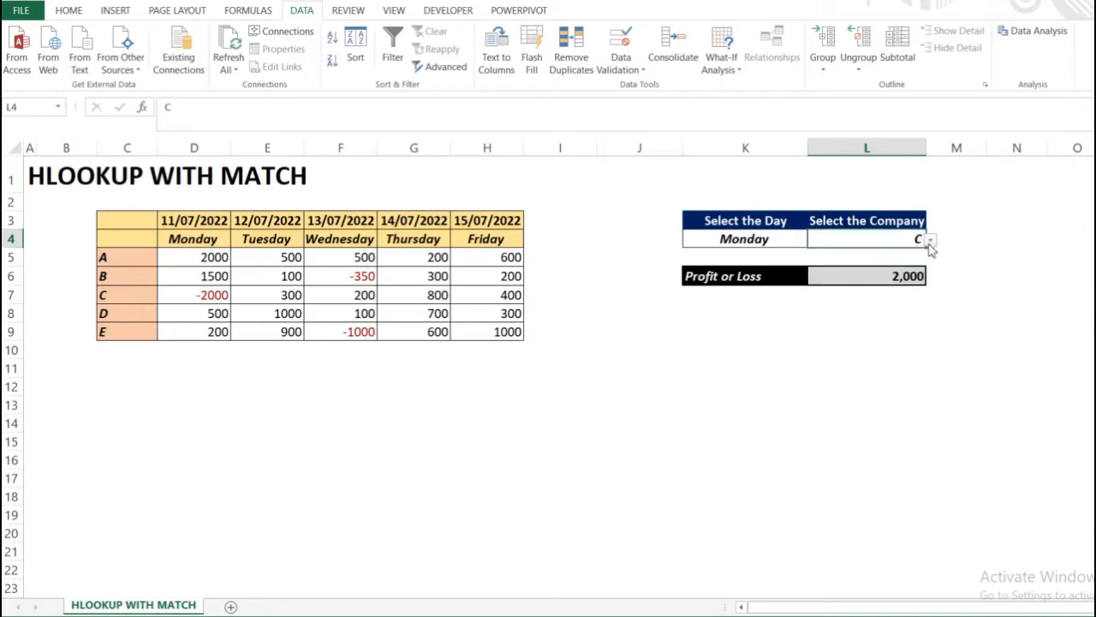
pyautogui.click(931, 240)
pyautogui.click(895, 297)
pyautogui.click(860, 317)
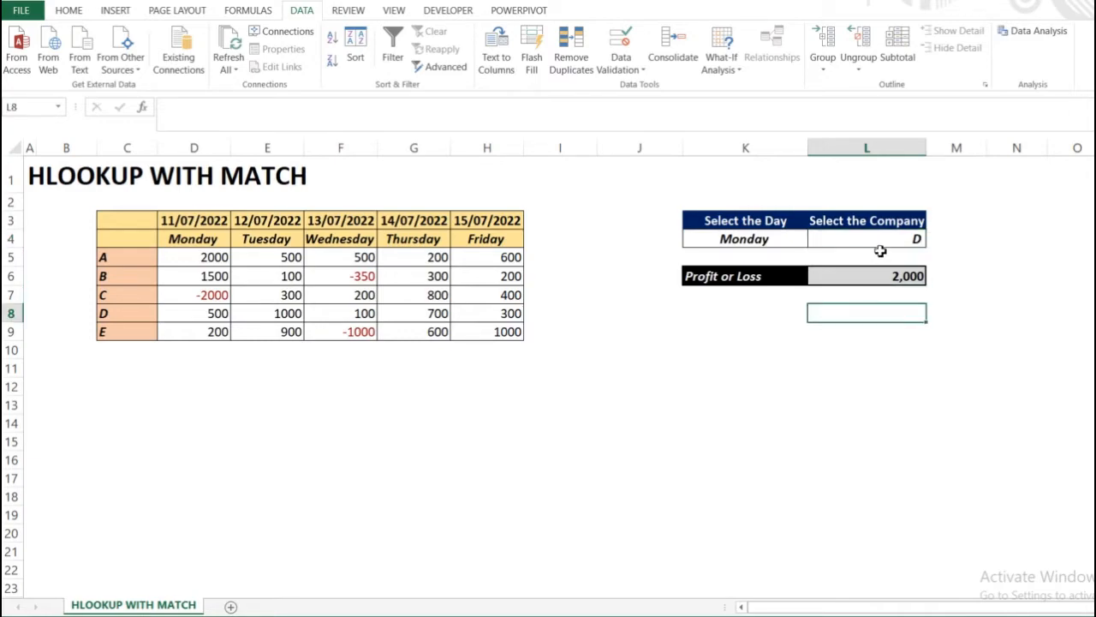
pyautogui.click(218, 316)
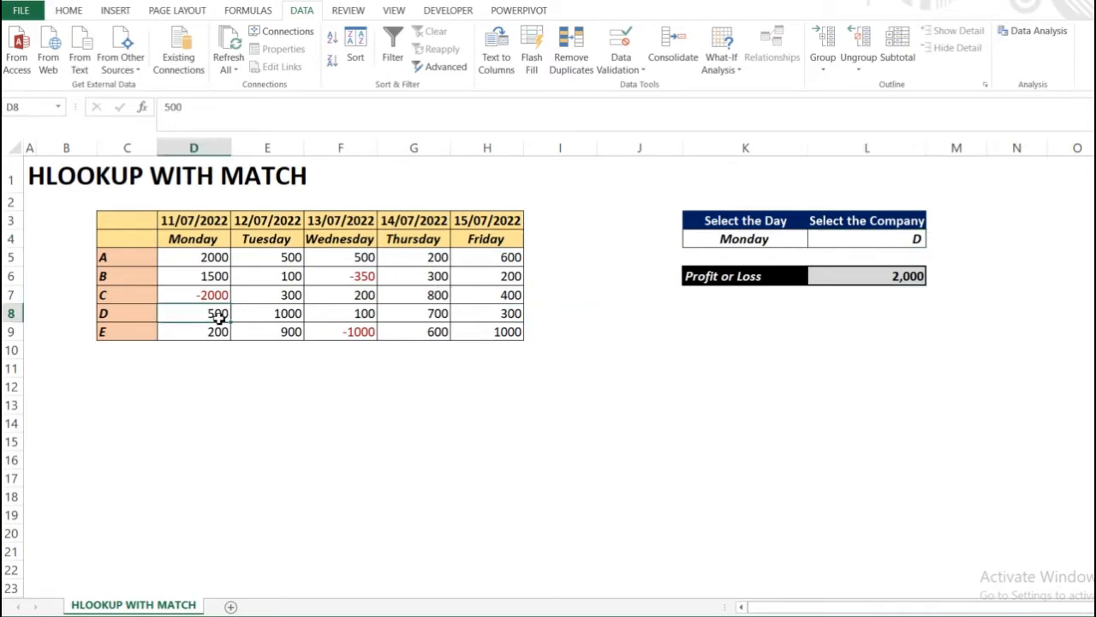
pyautogui.click(517, 383)
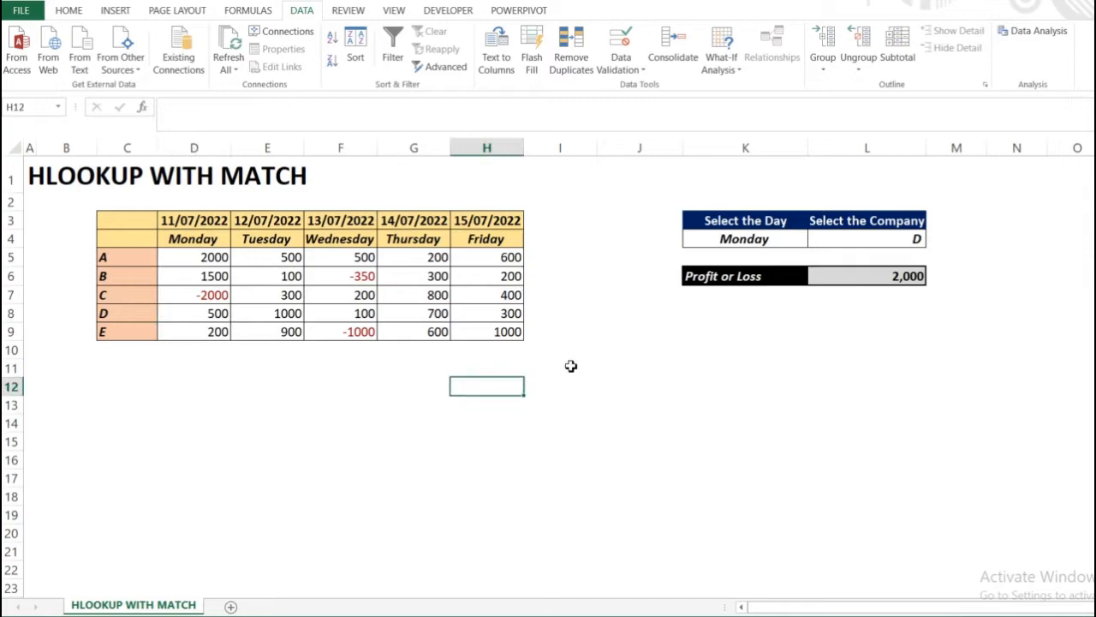
# - Replace the row index 2 in the L6 formula with a MATCH function using the chosen company L4 as lookup value
pyautogui.click(904, 283)
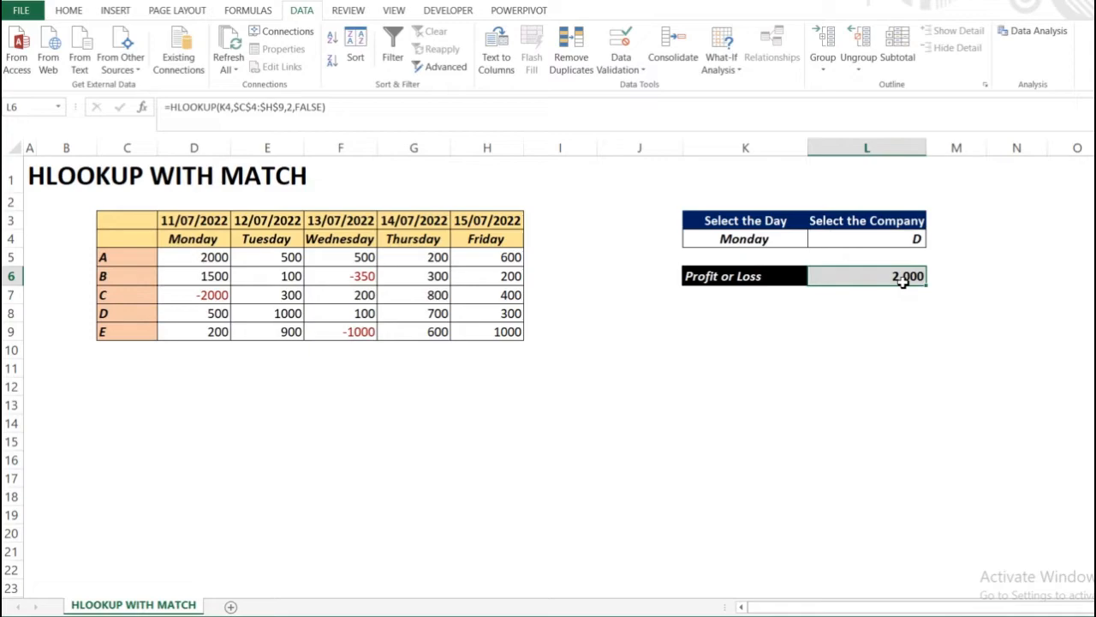
pyautogui.doubleClick(903, 283)
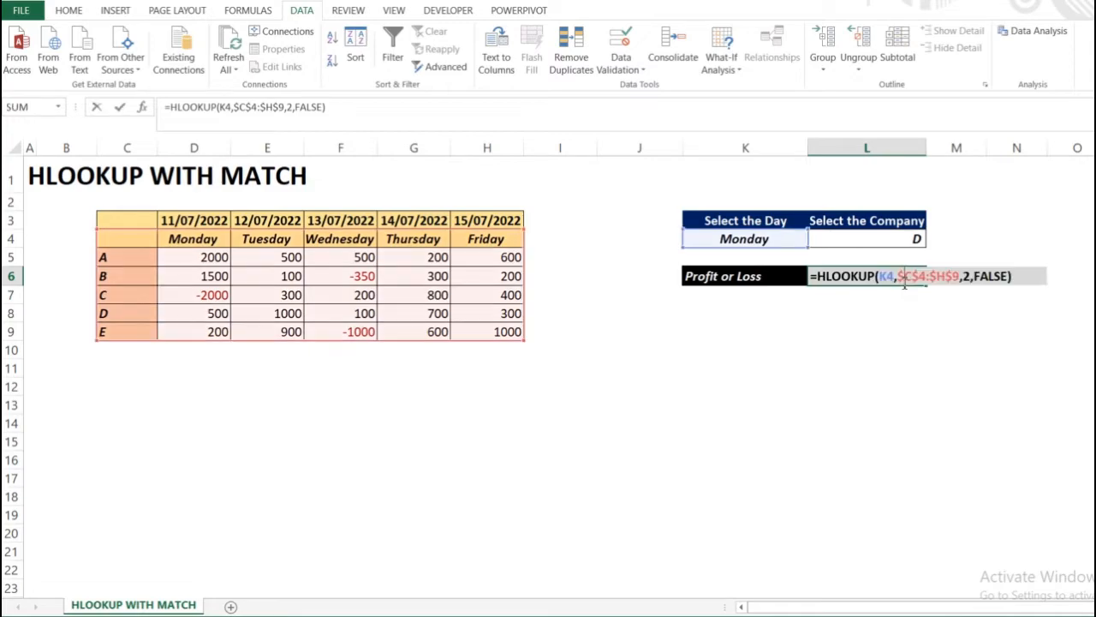
pyautogui.click(971, 276)
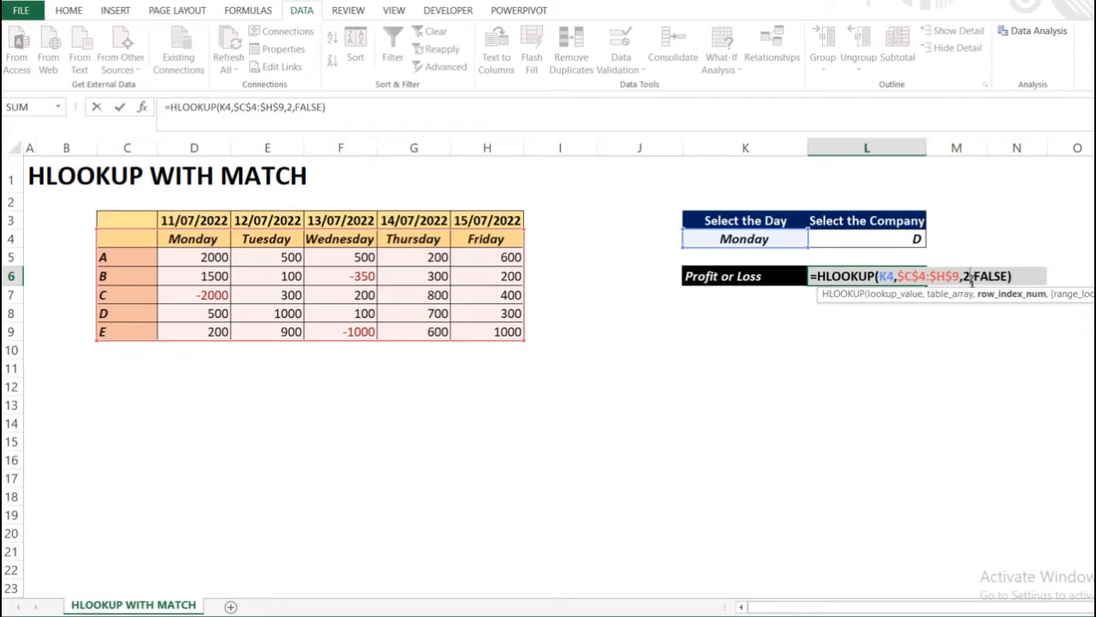
pyautogui.press('BackSpace')
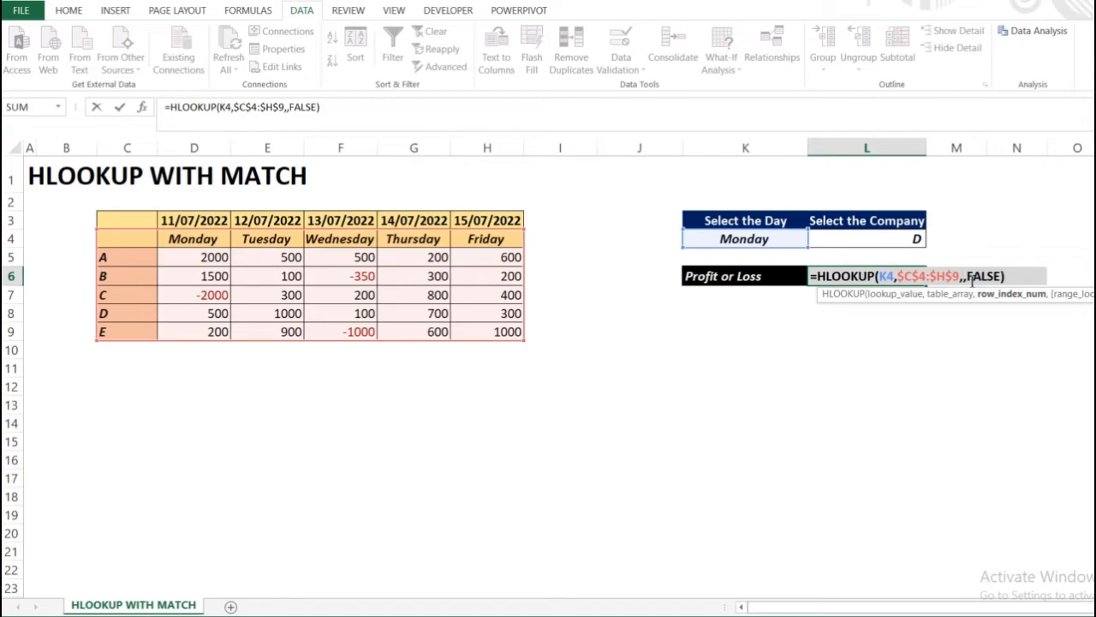
pyautogui.write('ma')
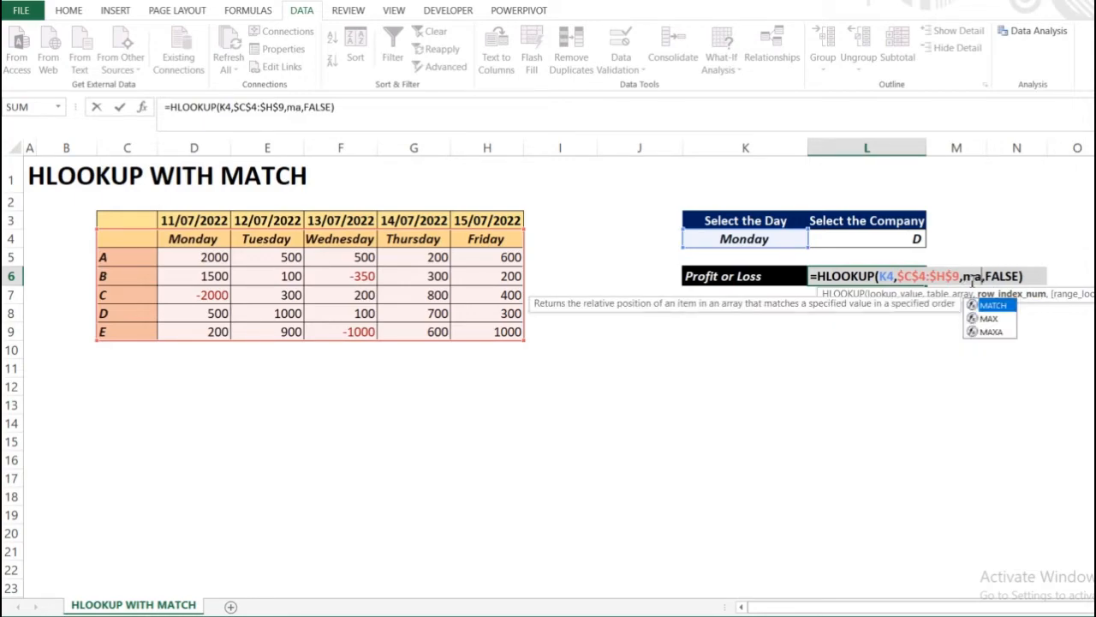
pyautogui.press('Tab')
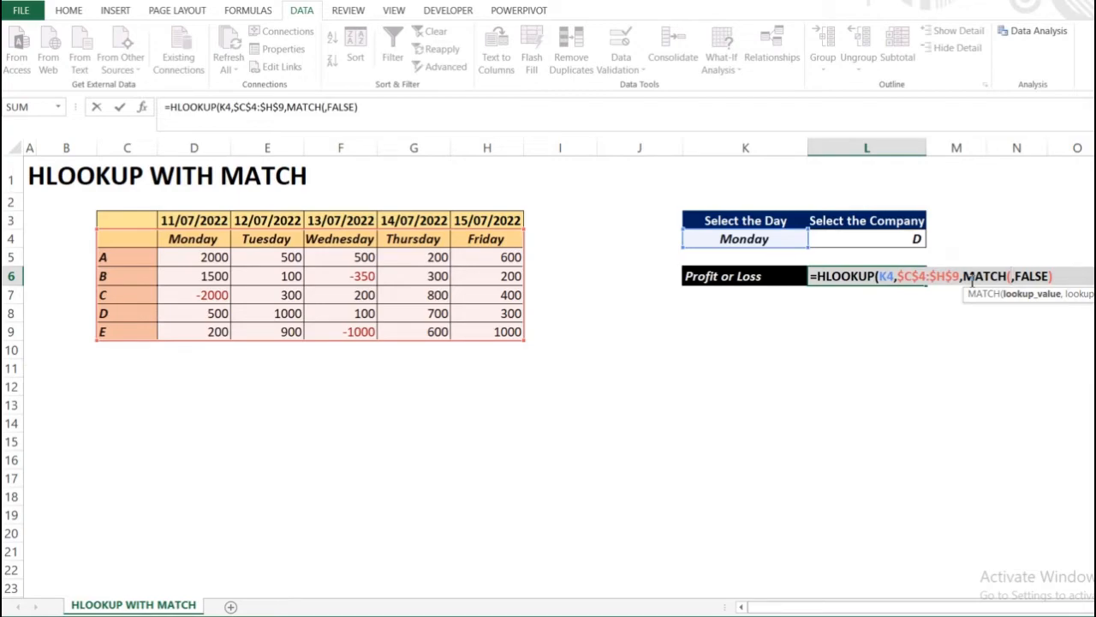
pyautogui.click(889, 237)
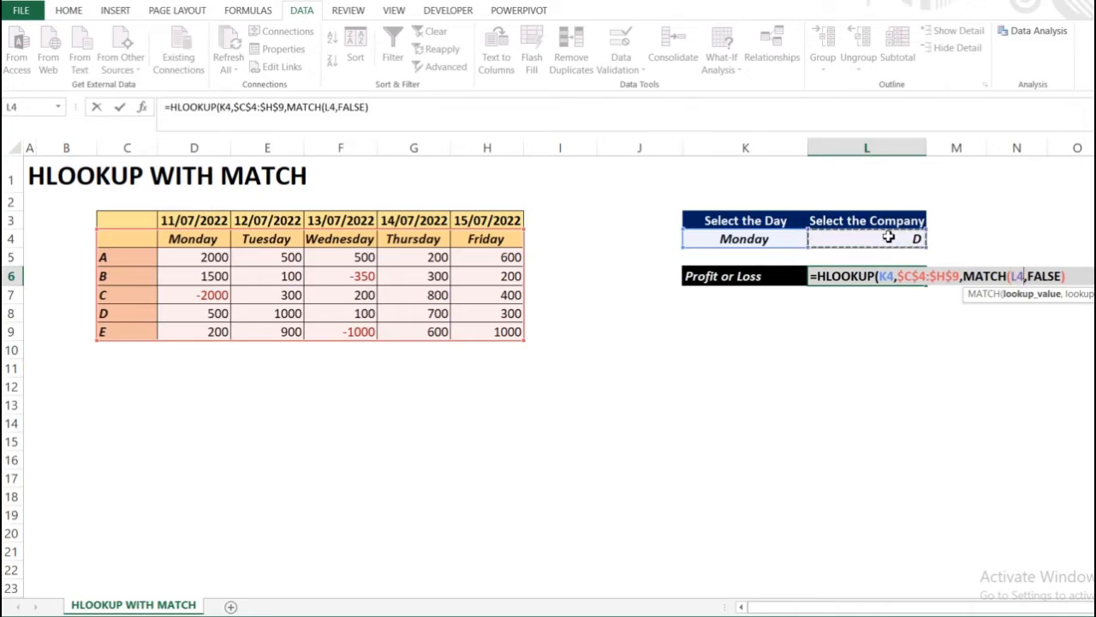
pyautogui.write(',')
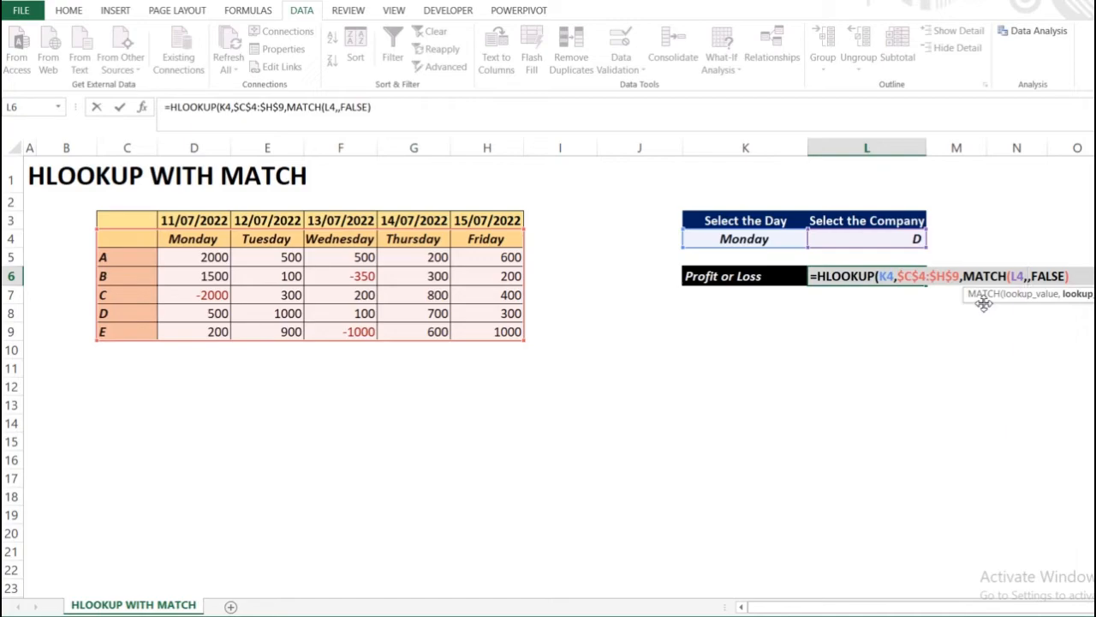
# - Set the MATCH lookup array to the company column as the absolute range $C$4:$C$9, ready for the match type
pyautogui.click(123, 240)
pyautogui.hotkey('shift', 'Down')
pyautogui.hotkey('ctrl', 'shift', 'Down')
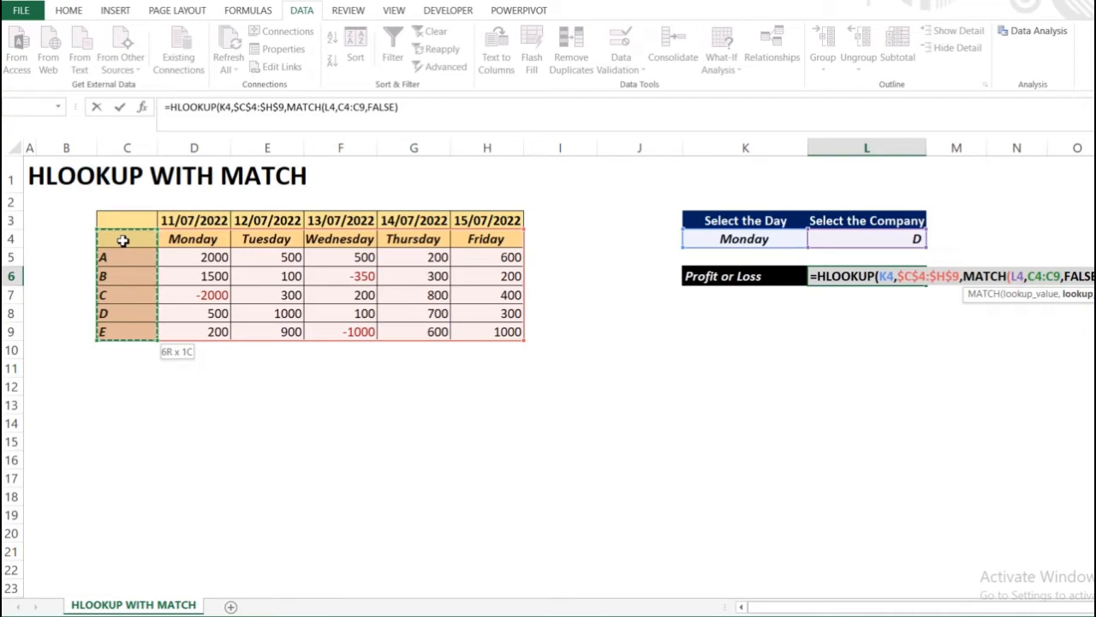
pyautogui.press('F4')
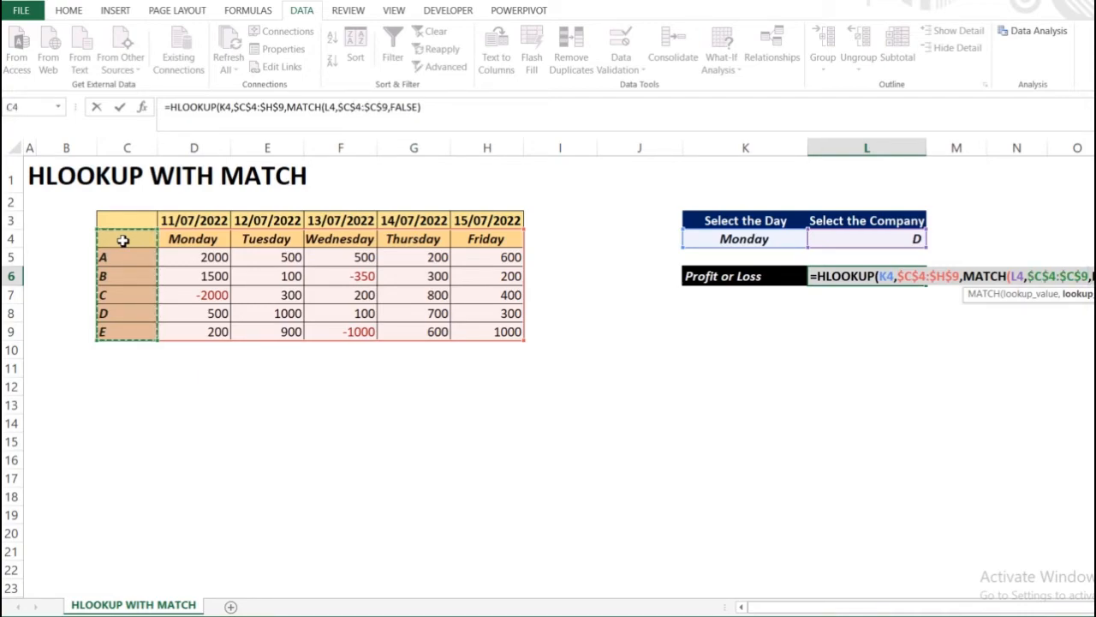
pyautogui.write(',')
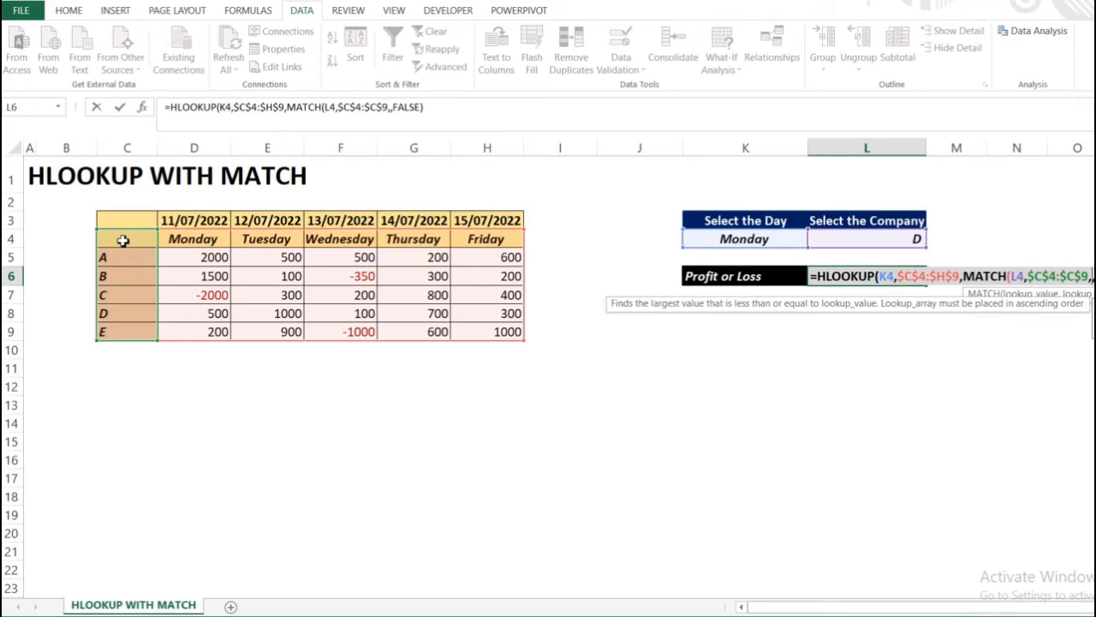
# - Finish the MATCH function in L6 with match type 0 for an exact match and enter the completed HLOOKUP formula
pyautogui.press('Down')
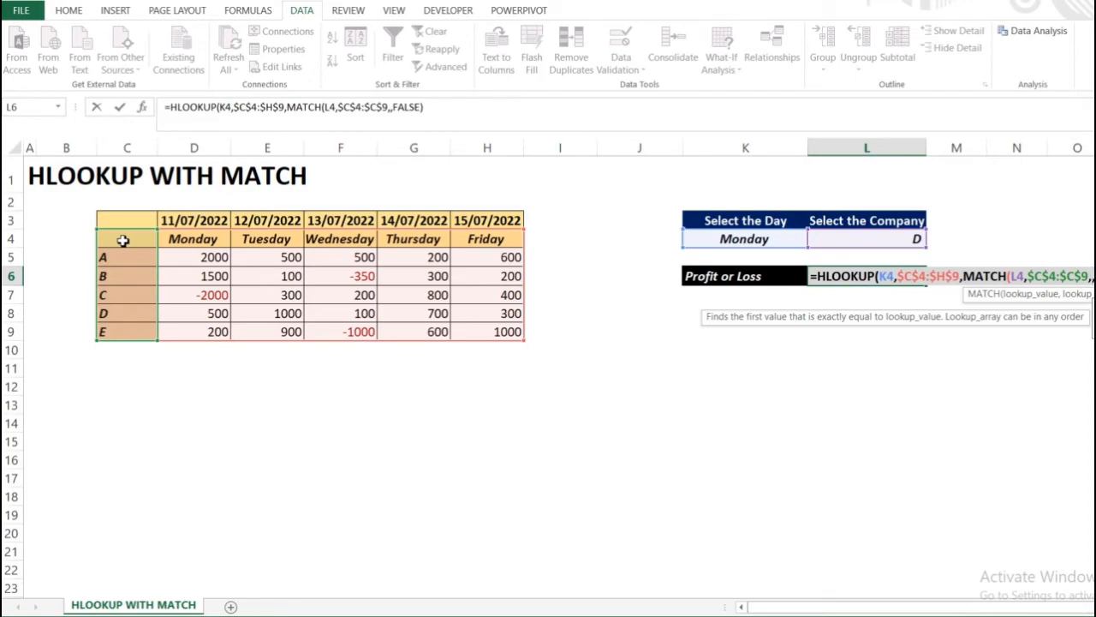
pyautogui.write('0)')
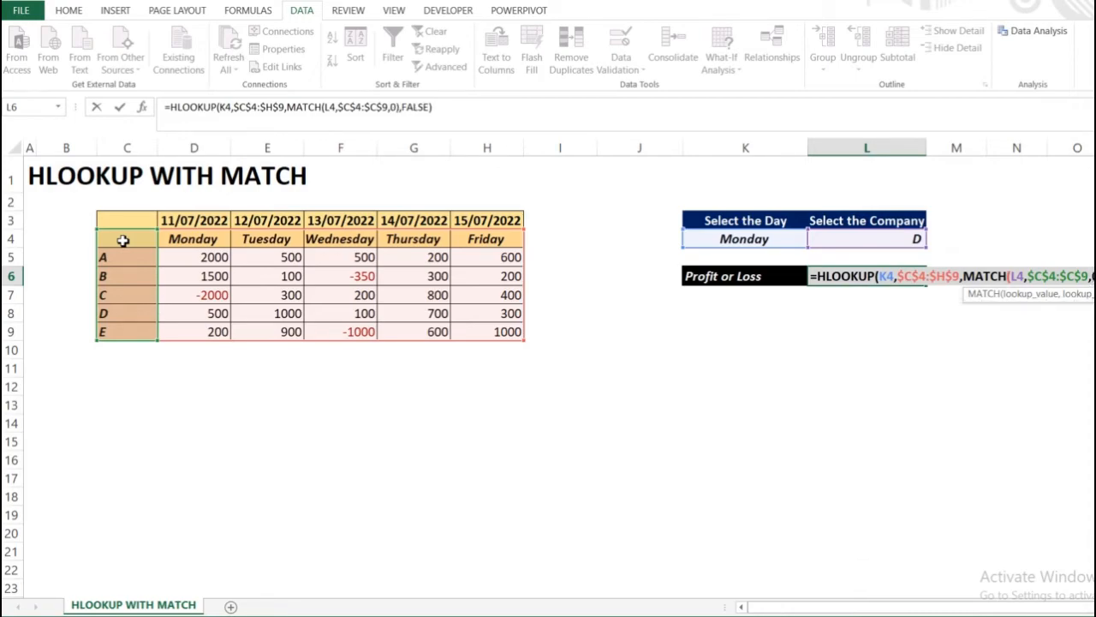
pyautogui.press('Return')
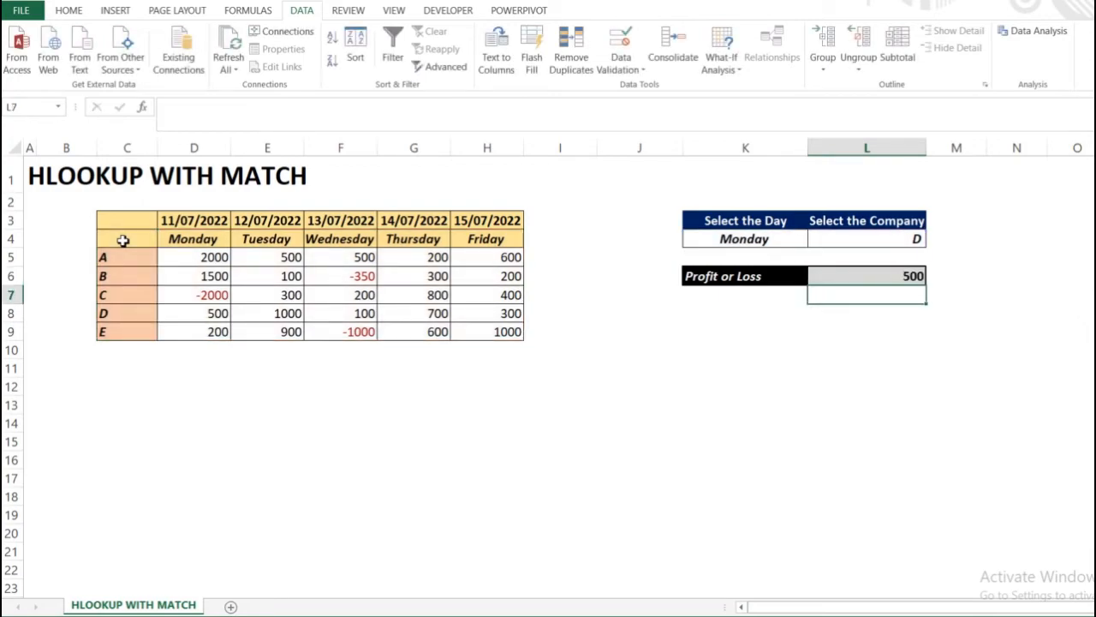
pyautogui.press('Up')
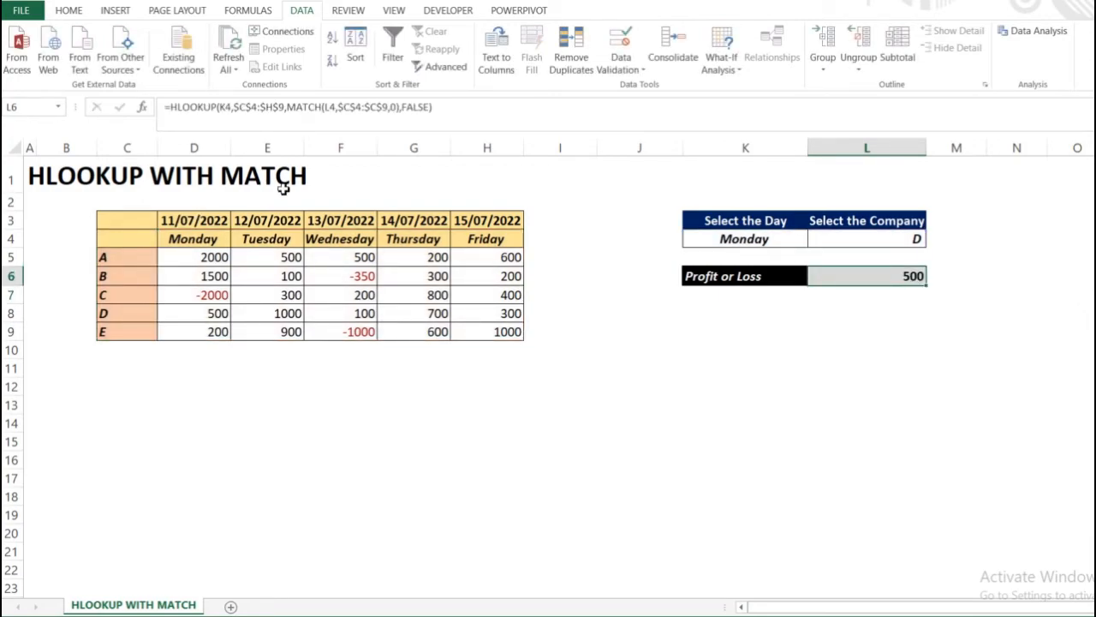
# - Choose company C in the Select the Company cell L4 and check the Profit or Loss result in L6
pyautogui.click(759, 239)
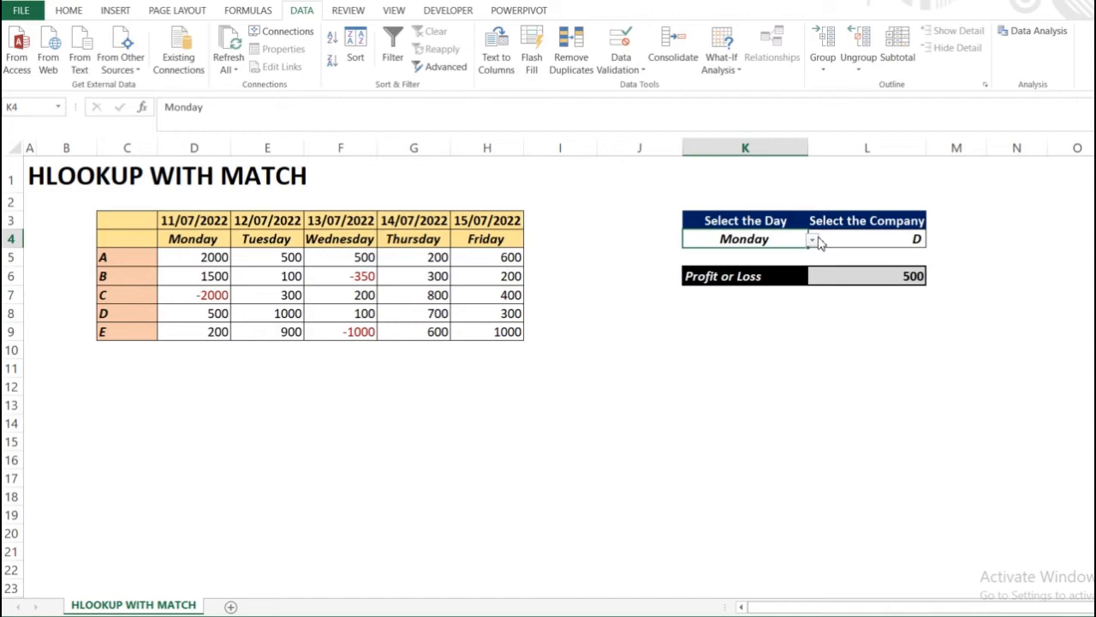
pyautogui.click(875, 239)
pyautogui.click(865, 278)
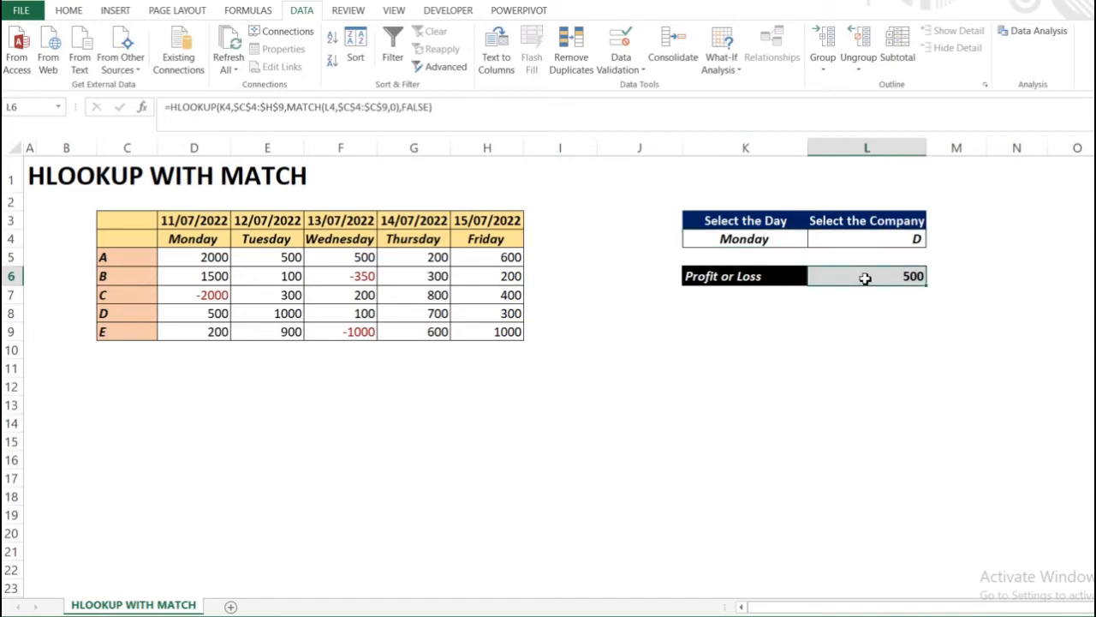
pyautogui.click(901, 246)
pyautogui.click(933, 246)
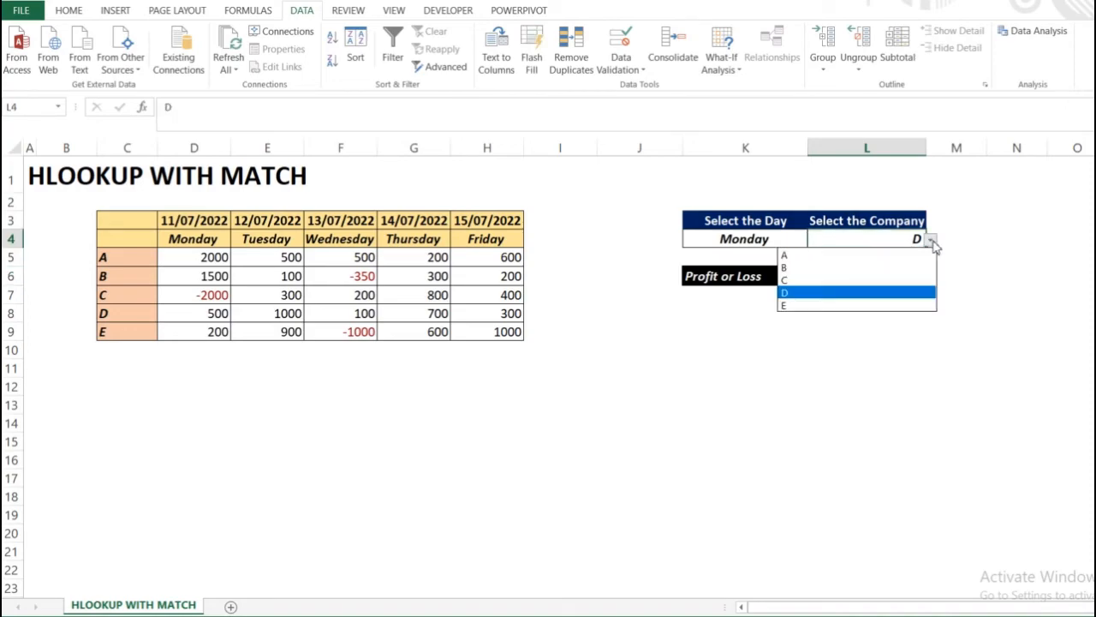
pyautogui.click(870, 281)
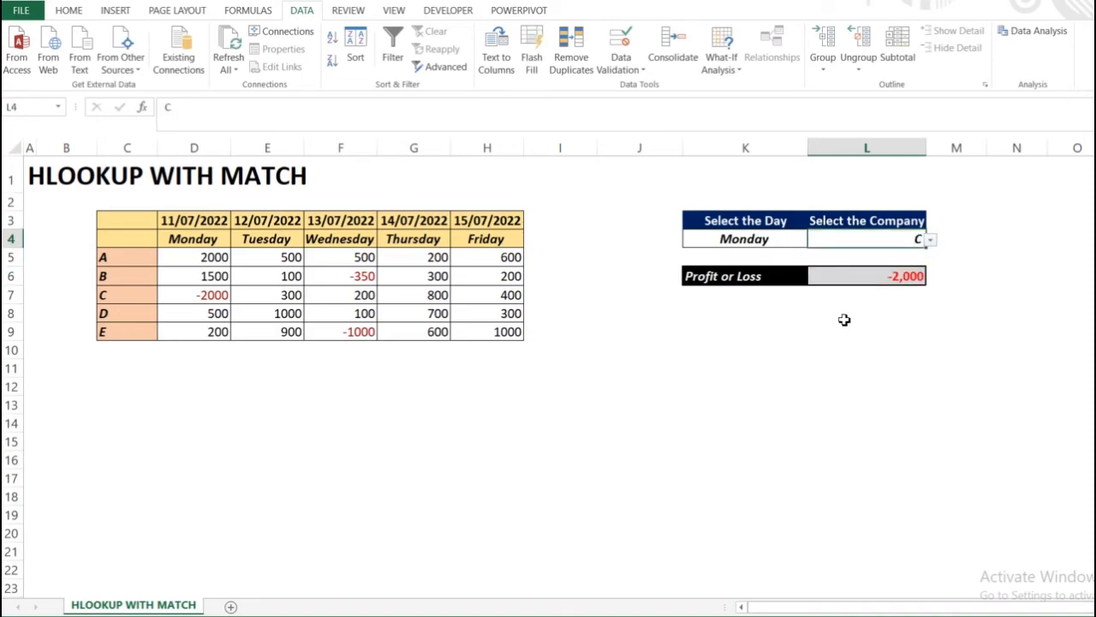
pyautogui.click(867, 275)
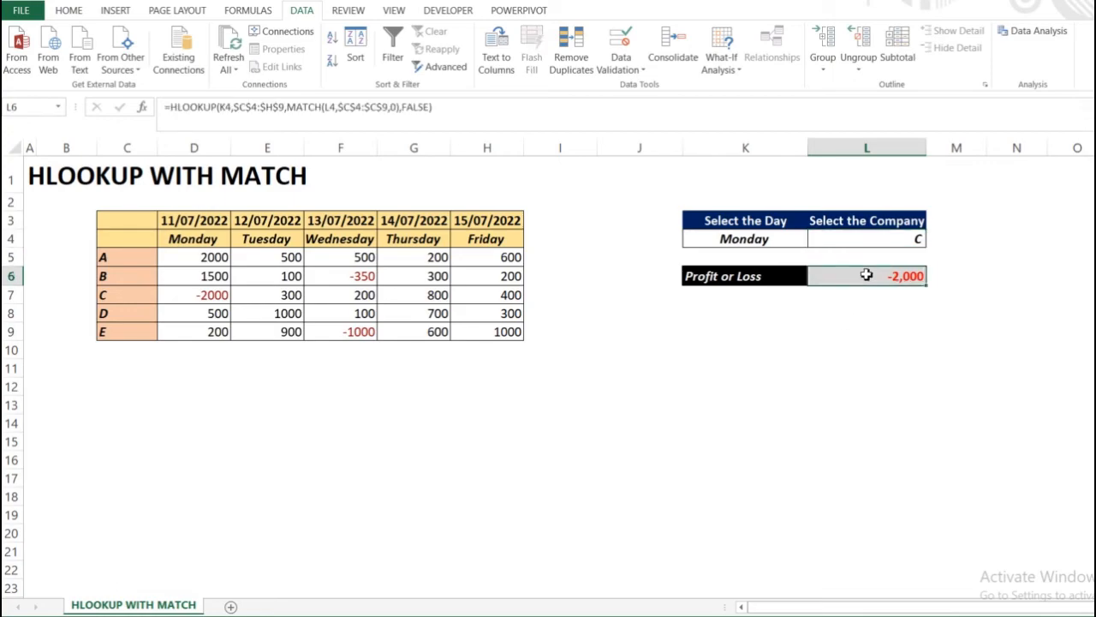
# - Choose Friday in the Select the Day cell K4 and compare the result with company C's Friday figure in the table
pyautogui.click(775, 240)
pyautogui.click(810, 241)
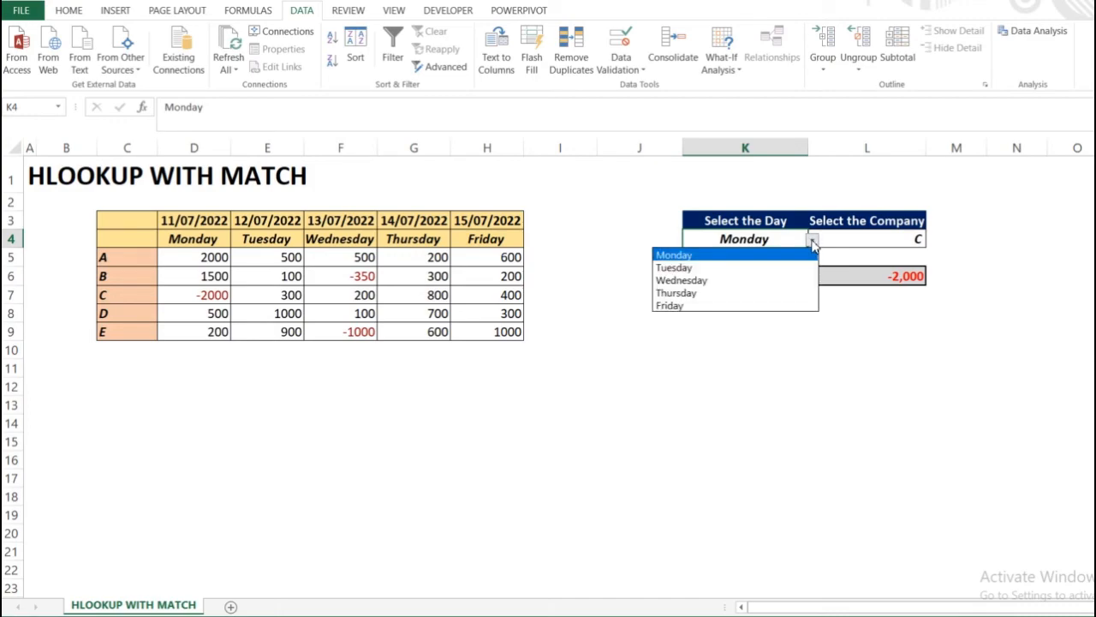
pyautogui.click(764, 306)
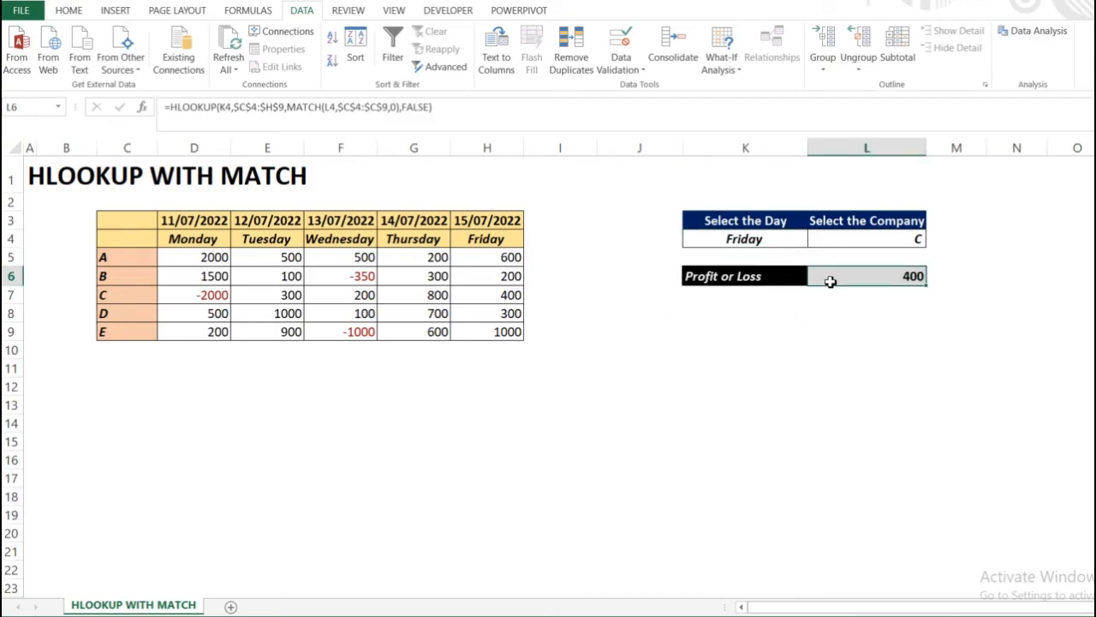
pyautogui.click(509, 295)
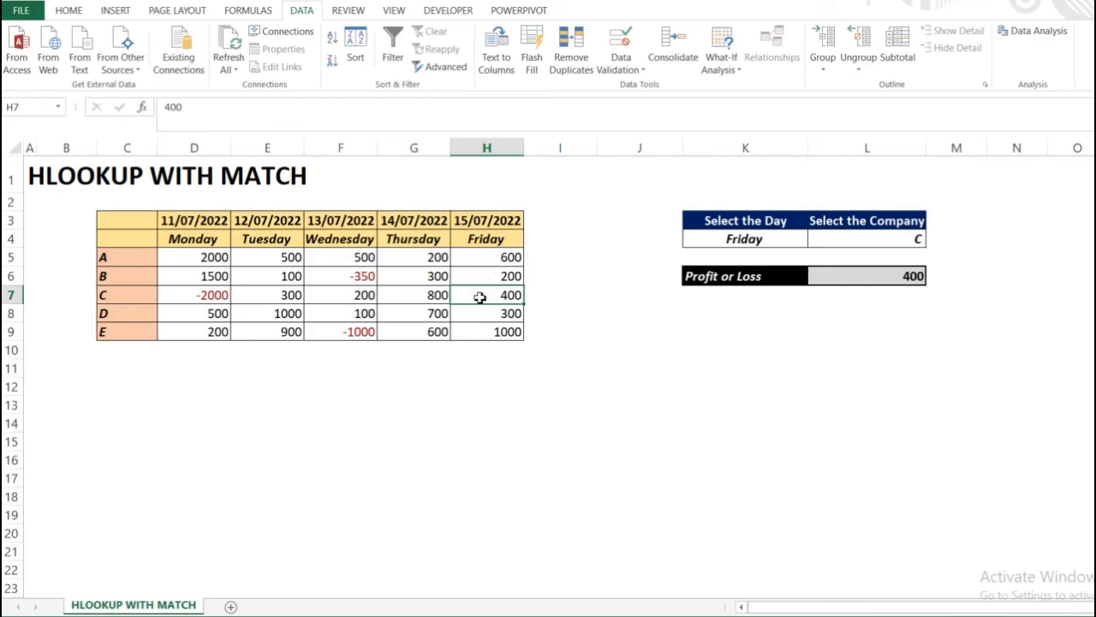
pyautogui.click(145, 300)
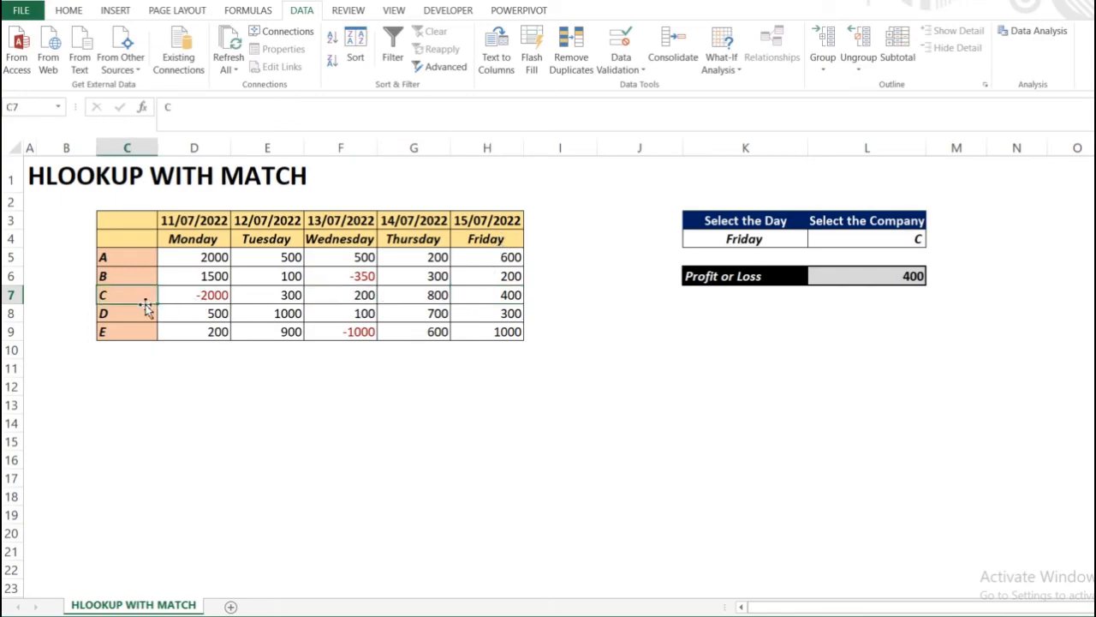
pyautogui.click(656, 313)
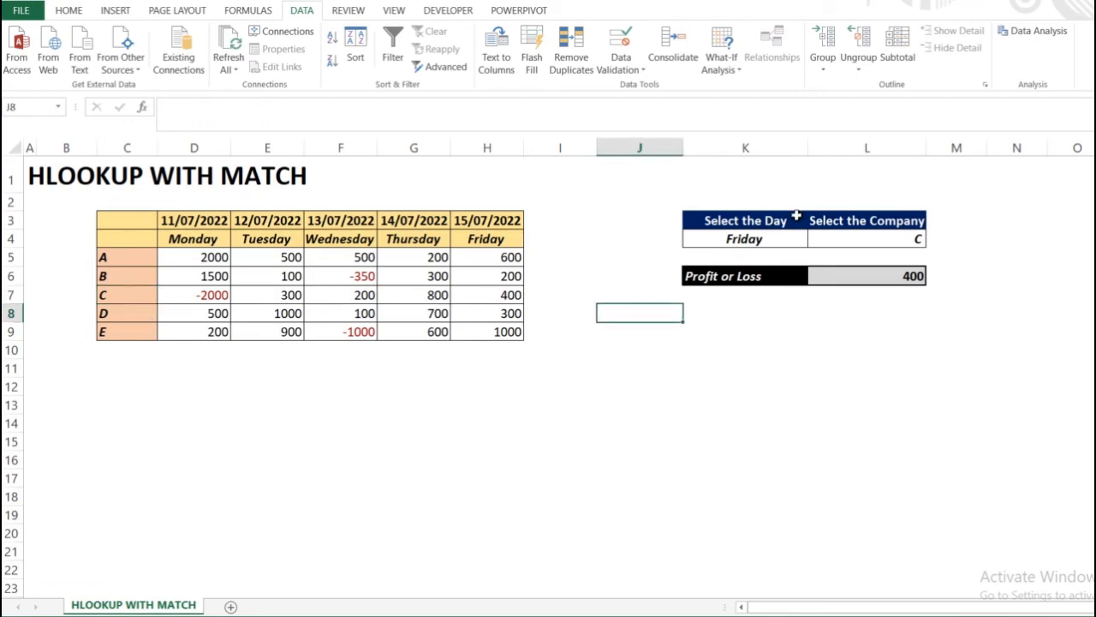
# - Review the selected day in K4 and the finished HLOOKUP with MATCH formula in L6
pyautogui.click(776, 239)
pyautogui.click(841, 272)
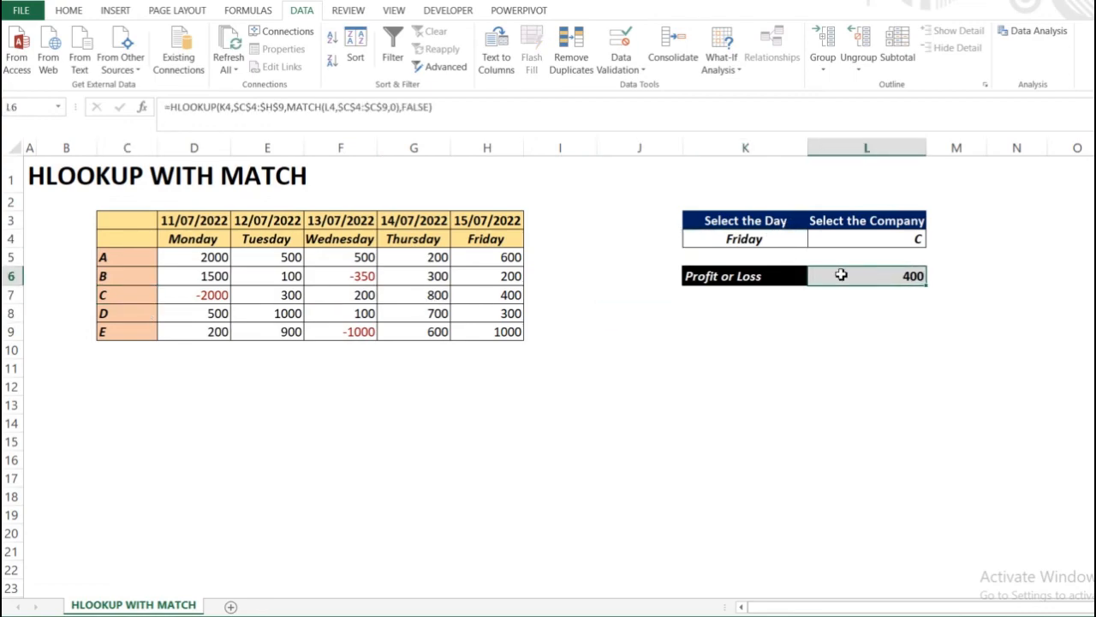
pyautogui.click(797, 327)
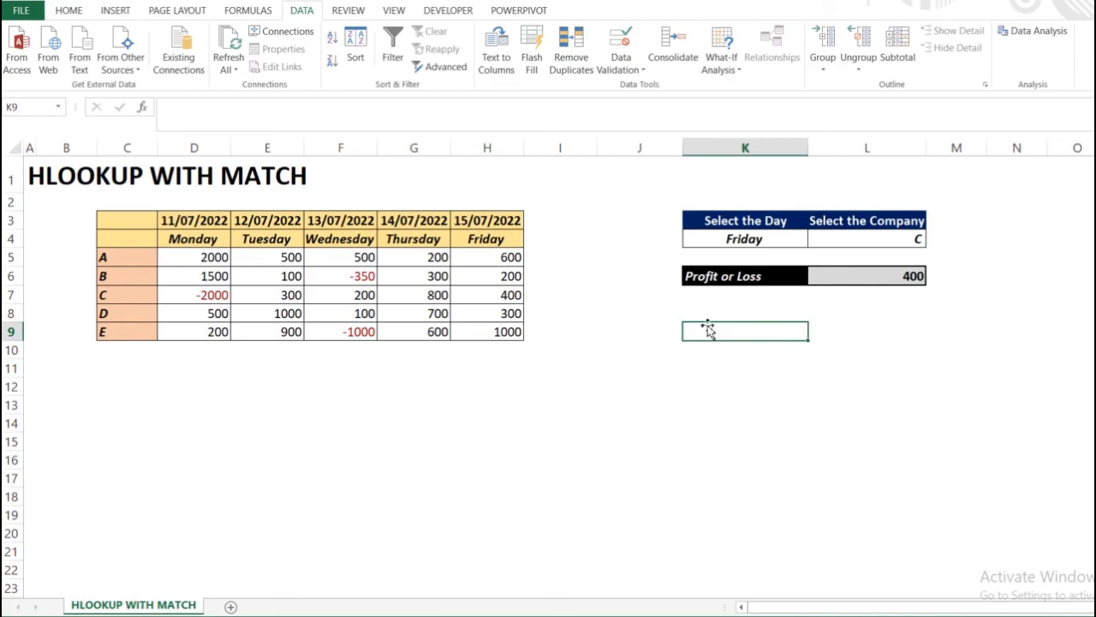
pyautogui.click(638, 317)
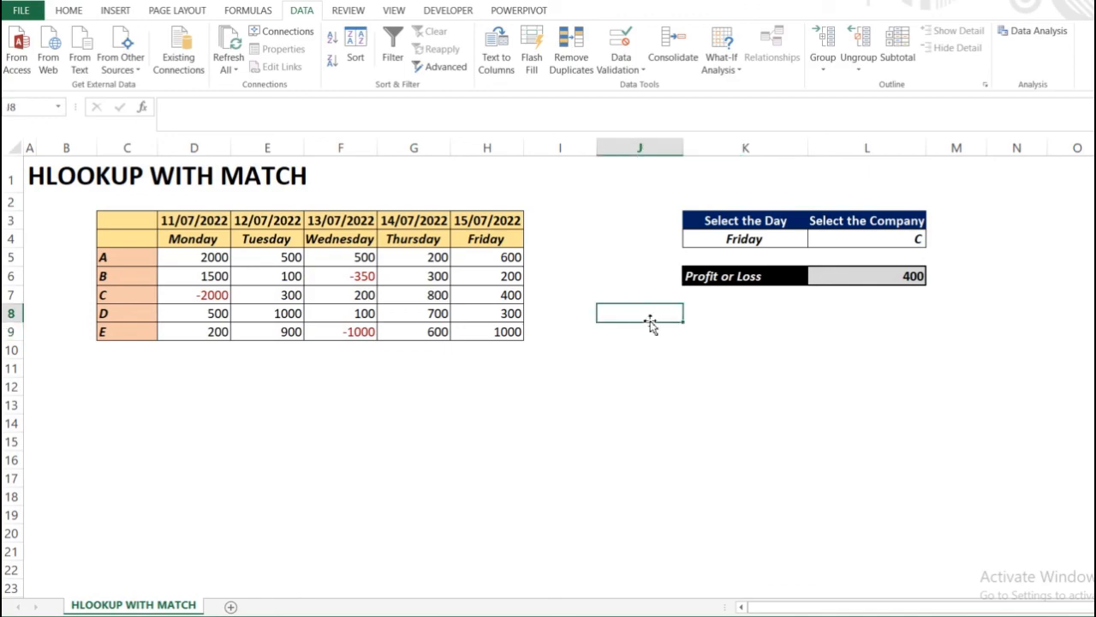